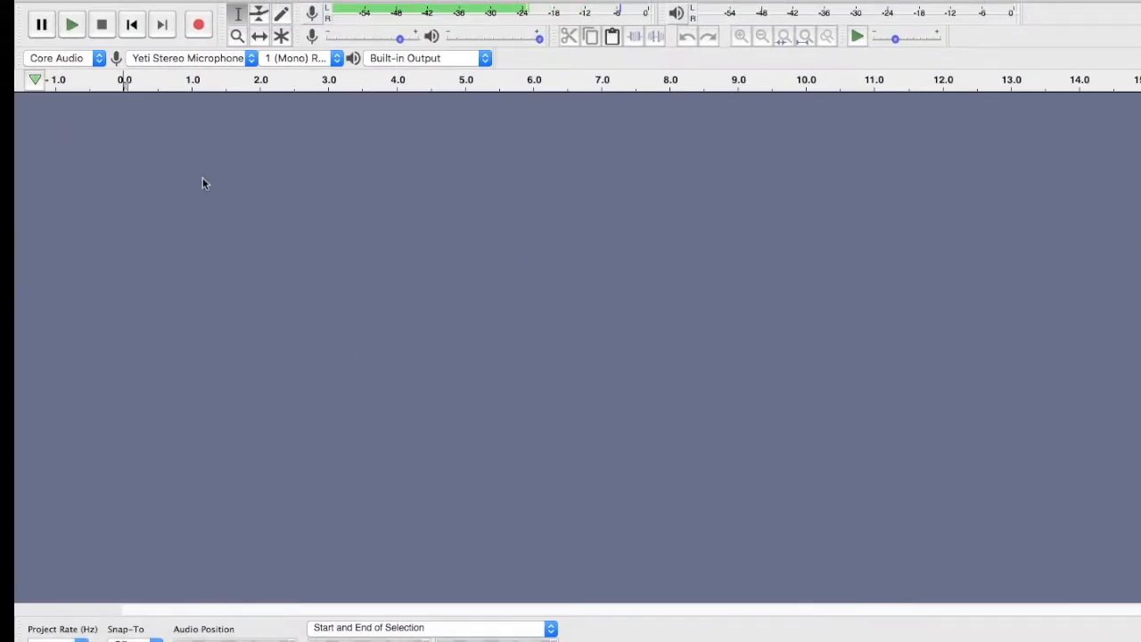
Open the preferences and review the Devices, Playback, Recording, Tracks and Import / Export settings.
left_click(63, 1)
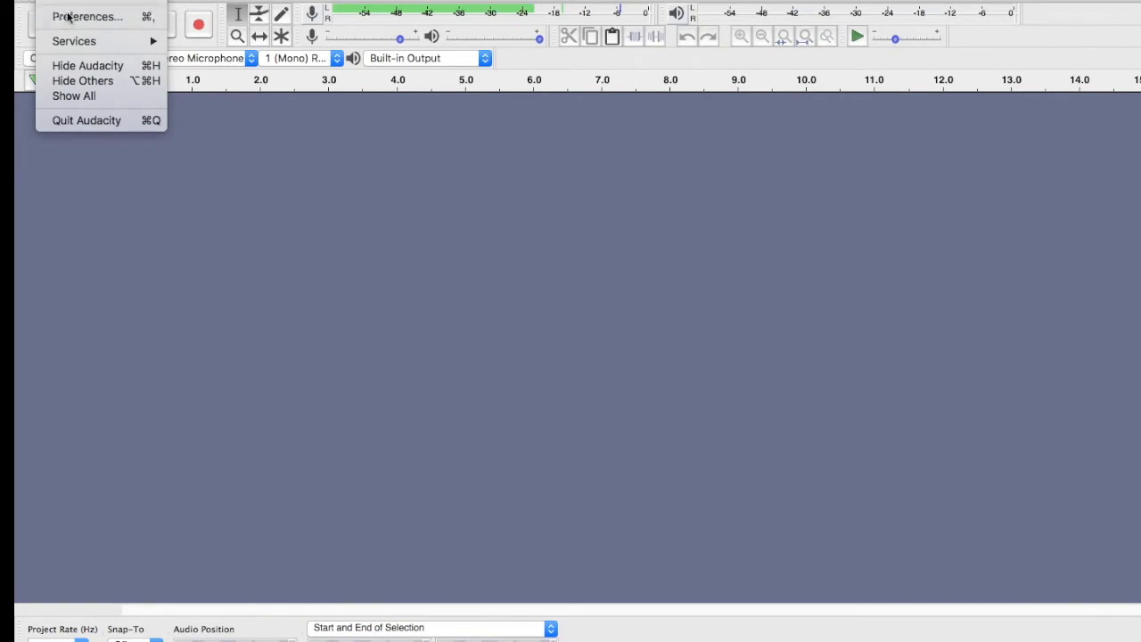
left_click(69, 16)
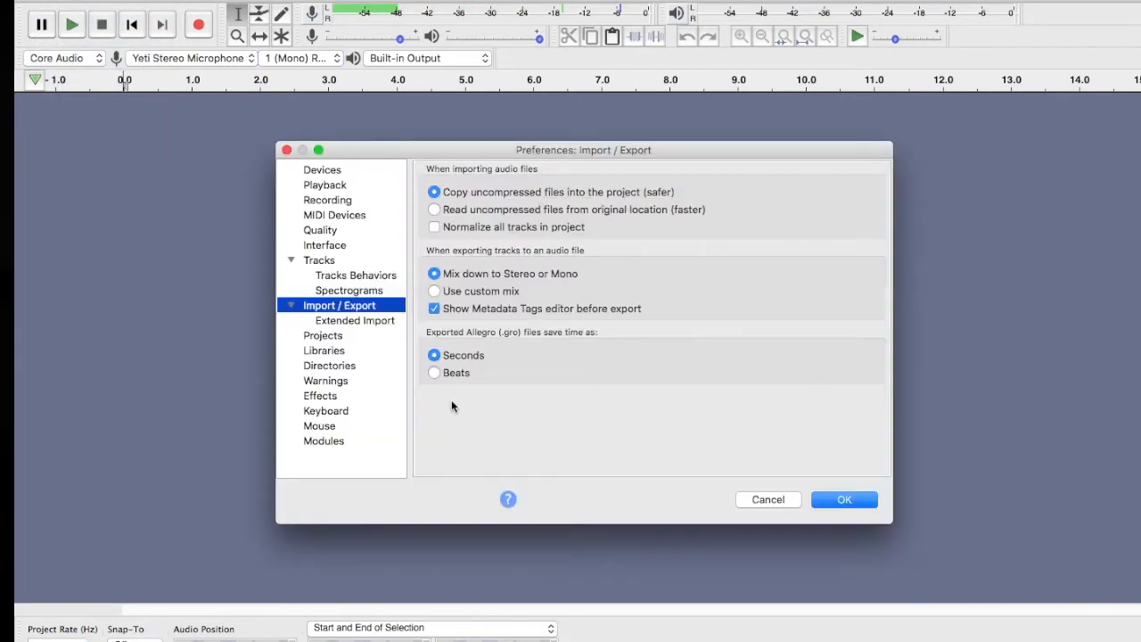
left_click(333, 173)
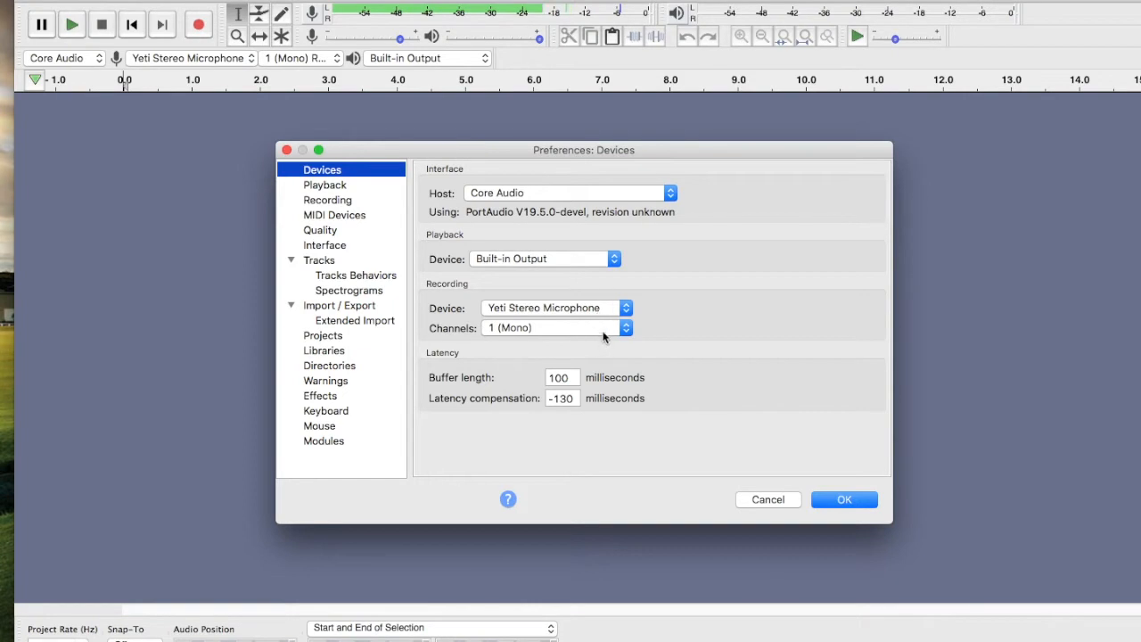
left_click(323, 185)
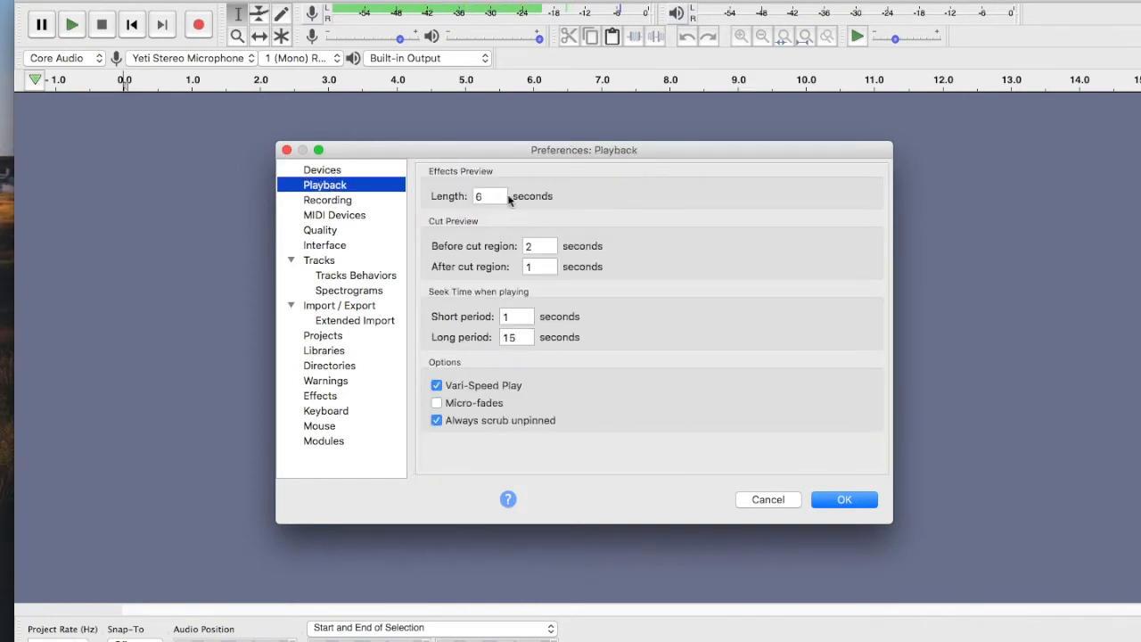
left_click(338, 201)
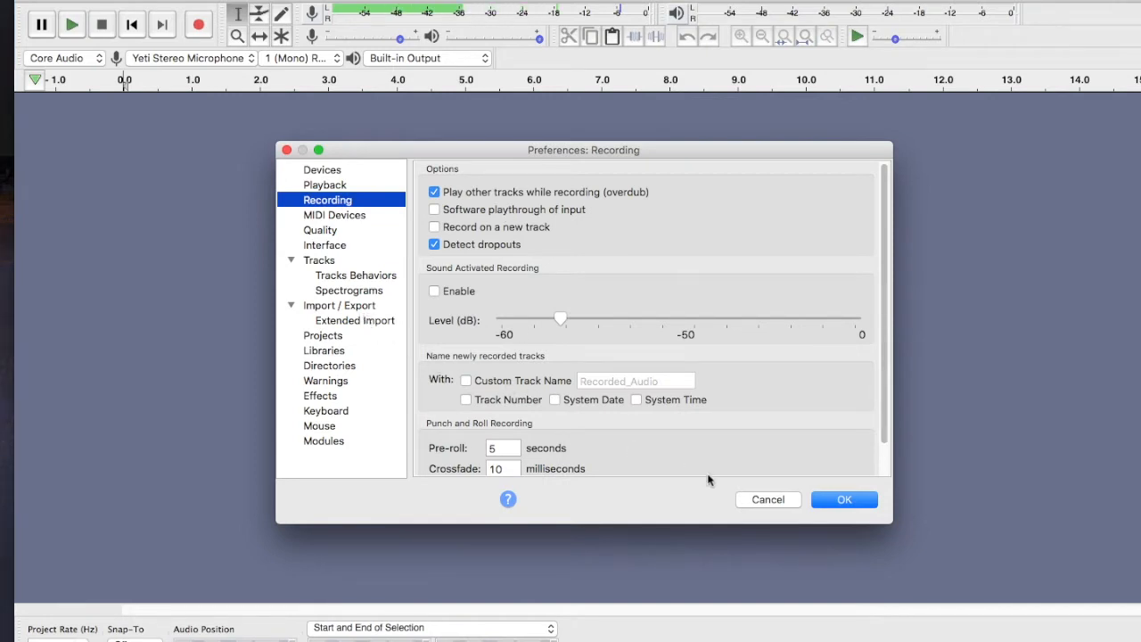
left_click(312, 260)
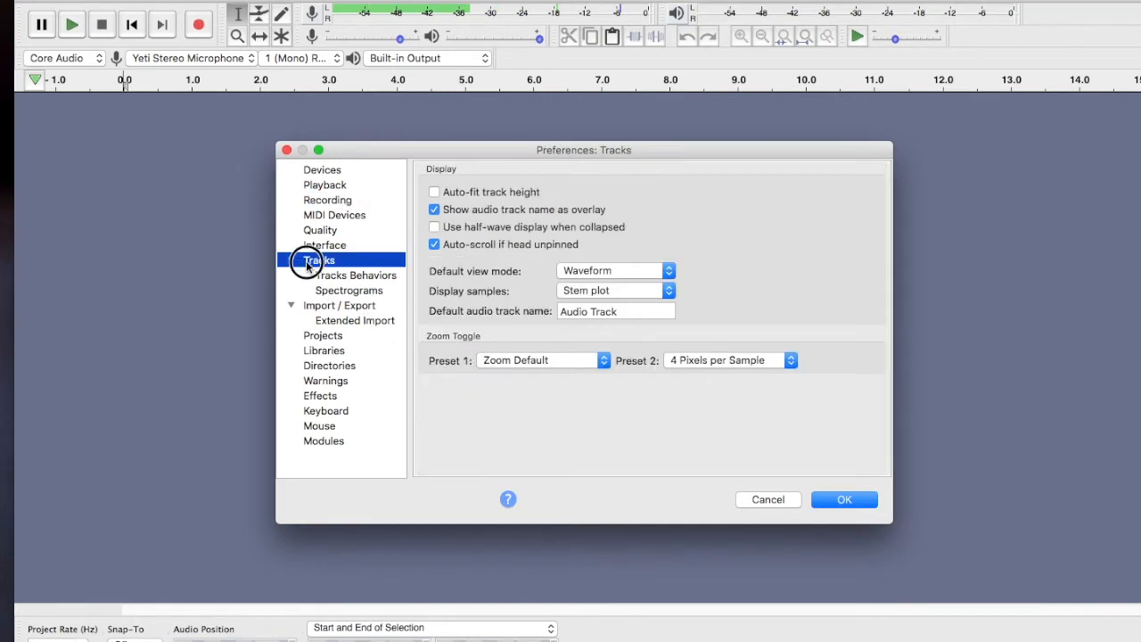
left_click(319, 306)
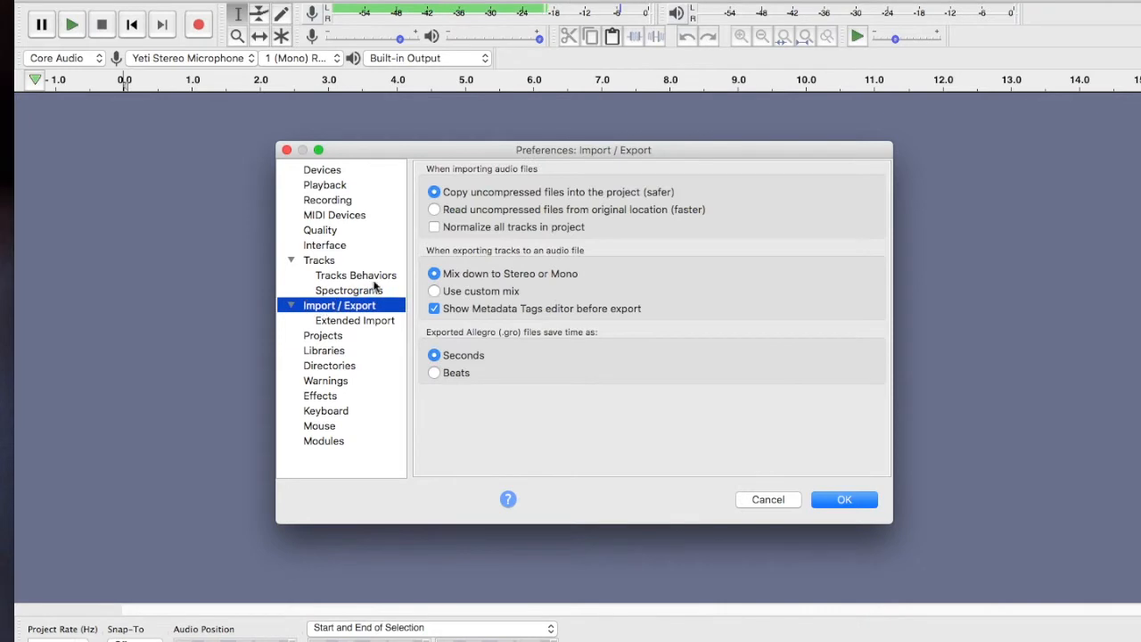
In the Quality preferences, set the default sample rate to 44100 Hz and the default sample format to 24-bit.
left_click(321, 230)
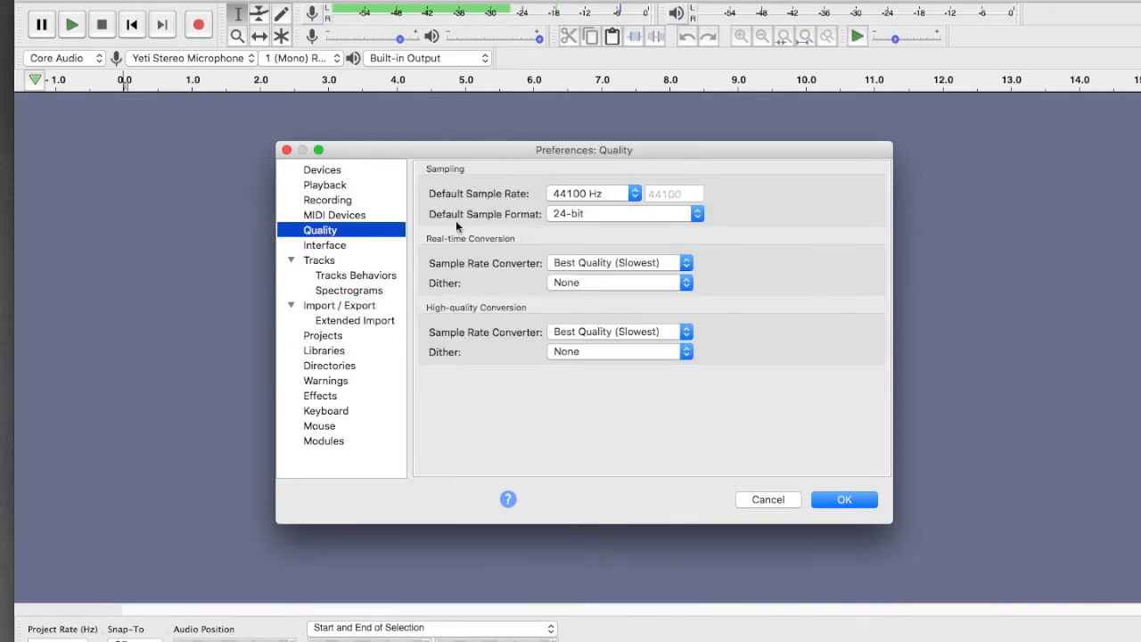
left_click(580, 195)
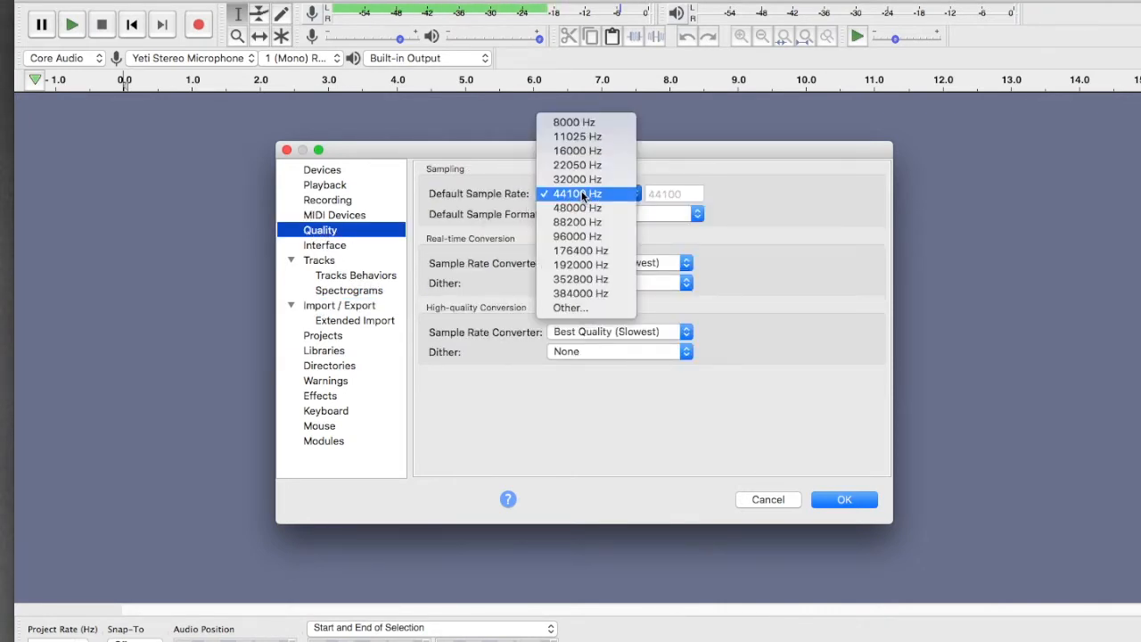
left_click(581, 195)
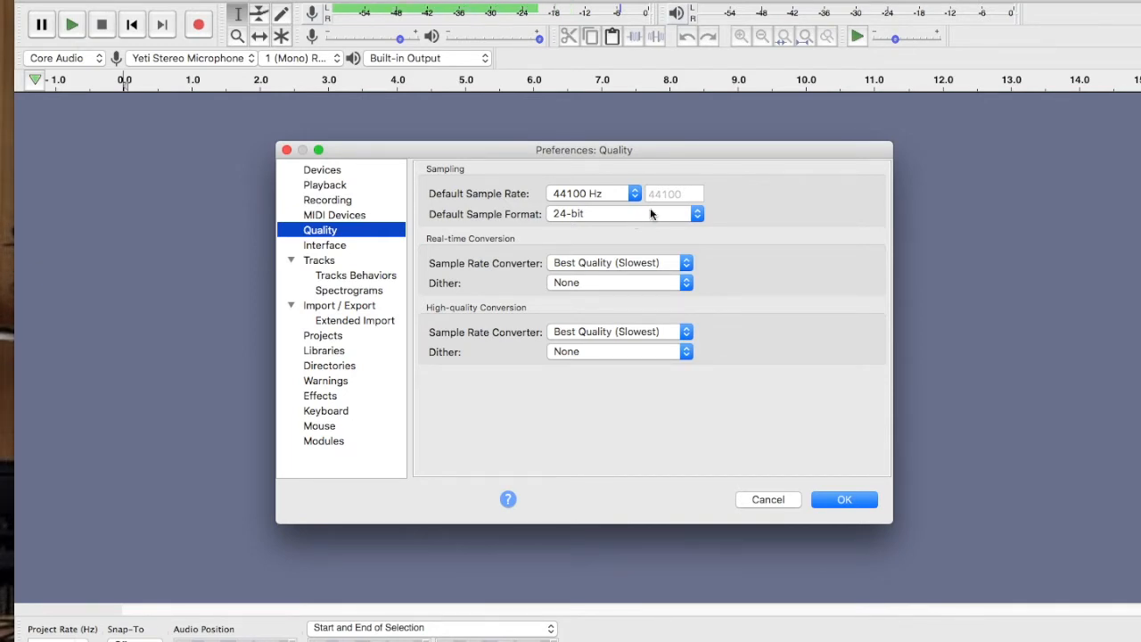
left_click(700, 215)
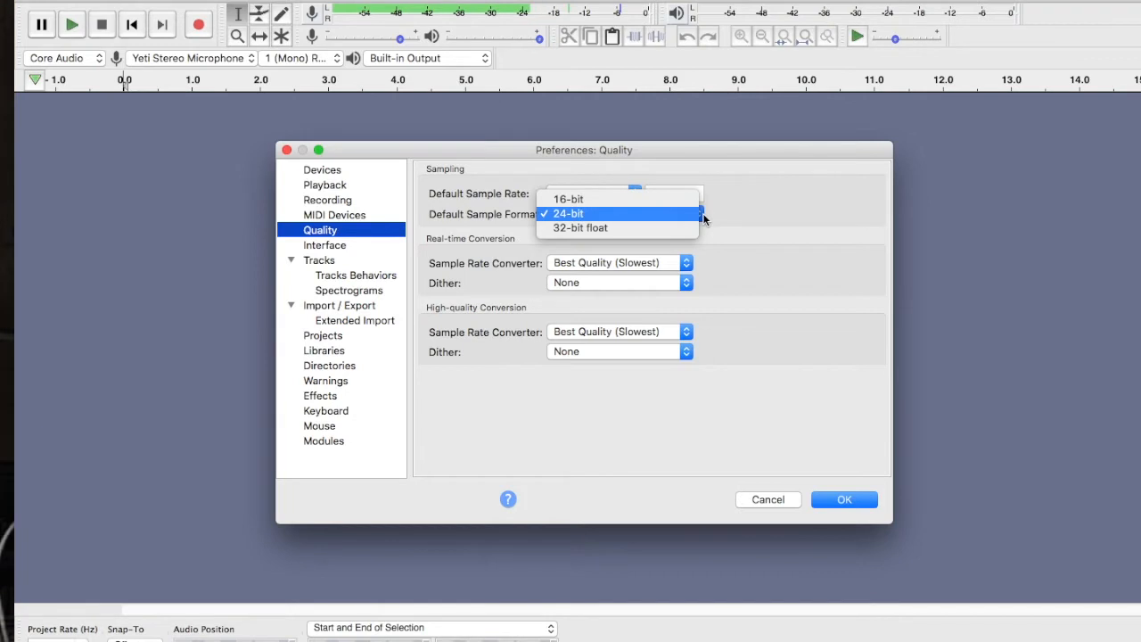
left_click(580, 214)
Set the real-time and high-quality sample rate converters to Best Quality (Slowest) and accept the preferences.
left_click(685, 265)
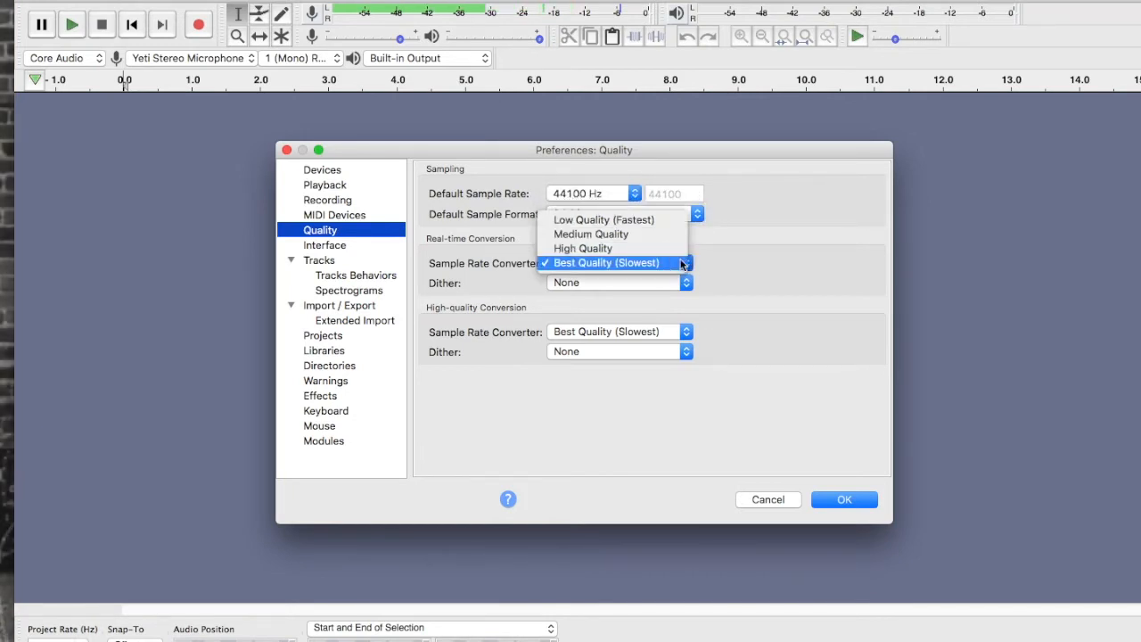
left_click(650, 263)
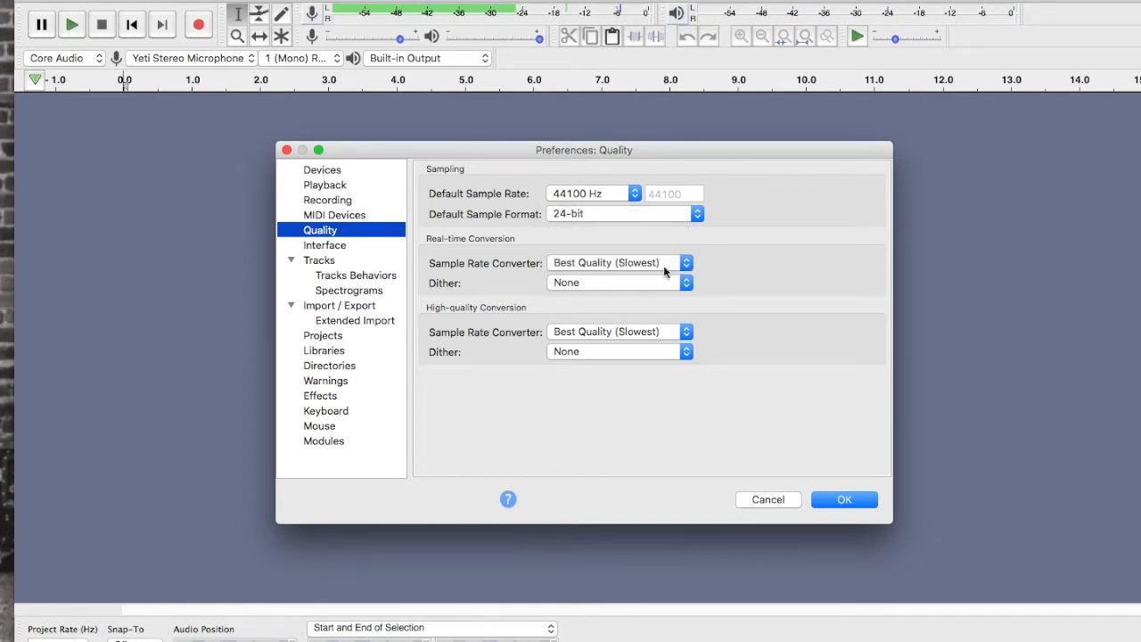
left_click(685, 331)
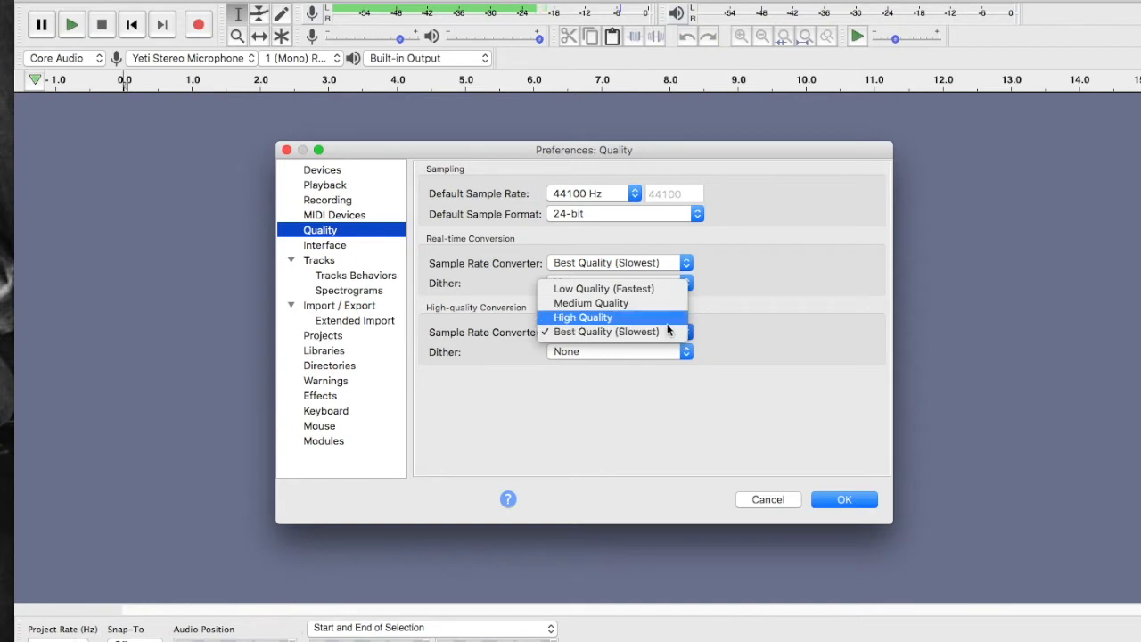
left_click(669, 332)
left_click(843, 507)
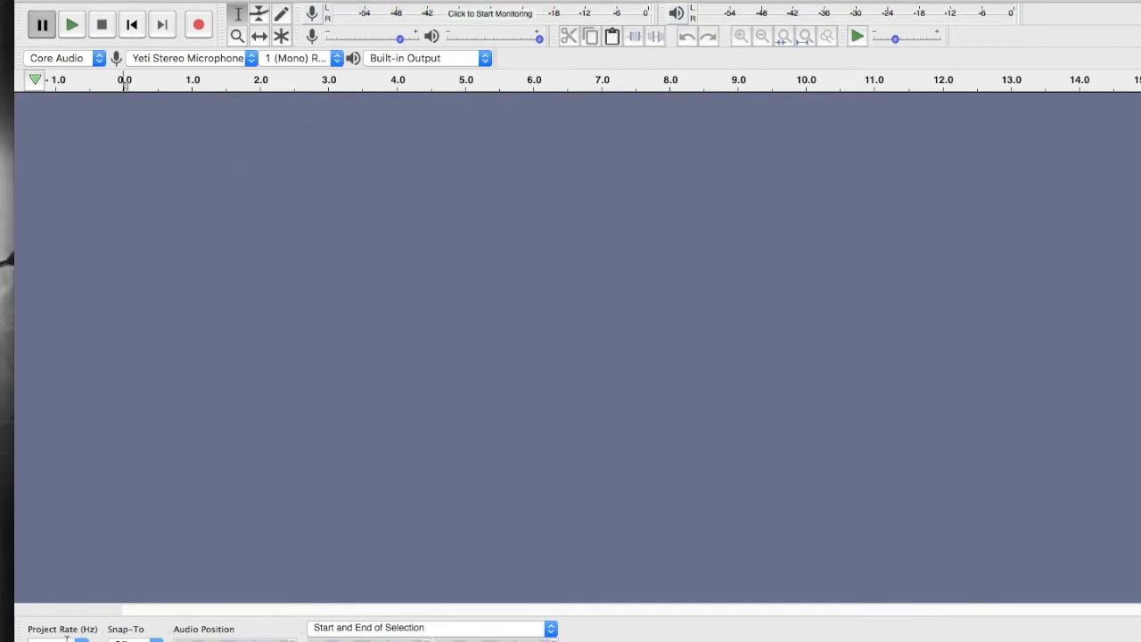
Set the project rate to 44100 Hz and start monitoring the microphone input to check the recording level.
left_click(78, 639)
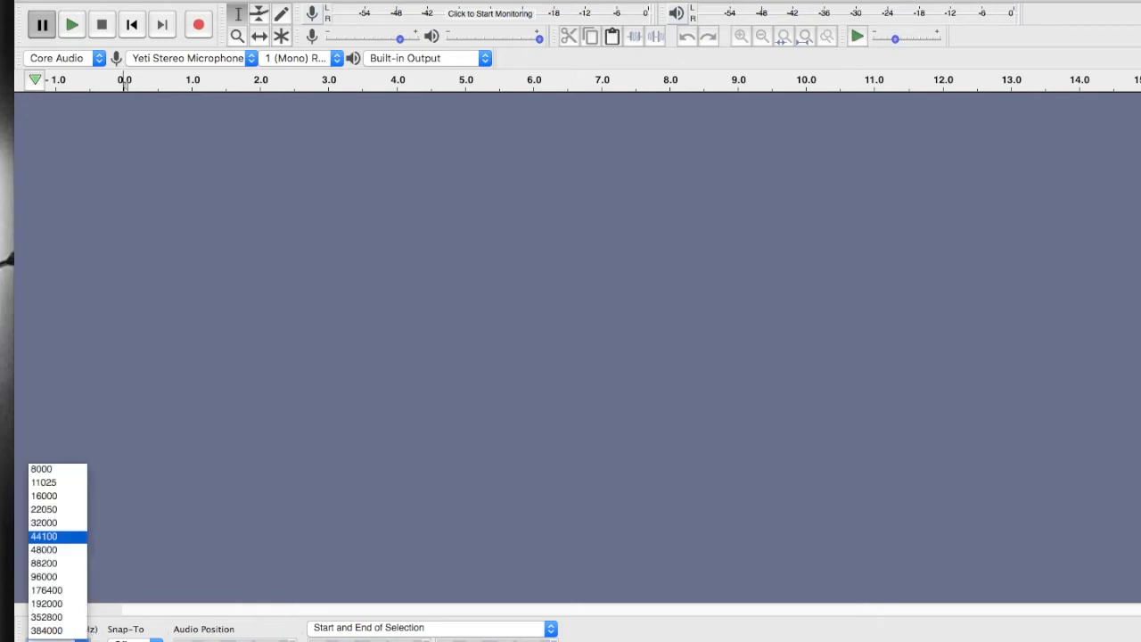
left_click(46, 537)
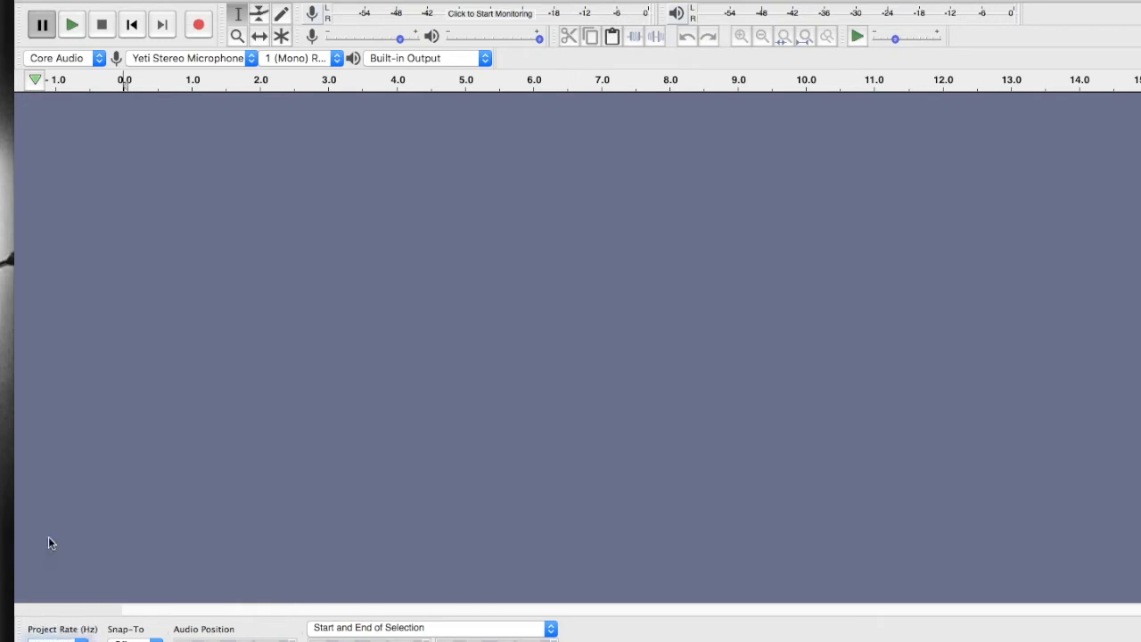
left_click(404, 9)
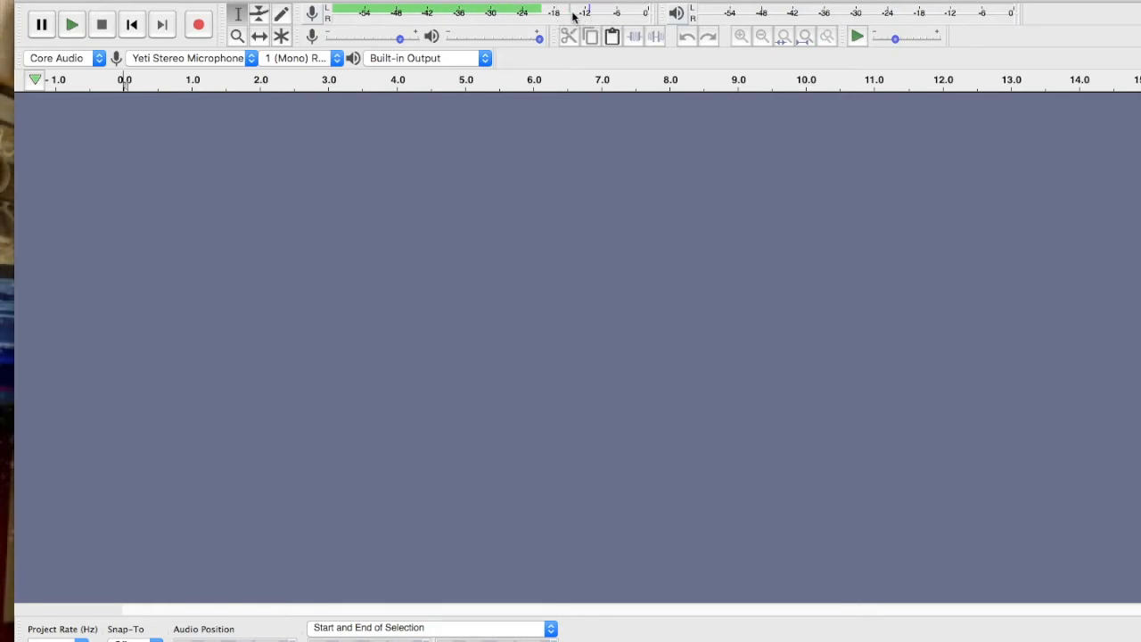
left_click(402, 41)
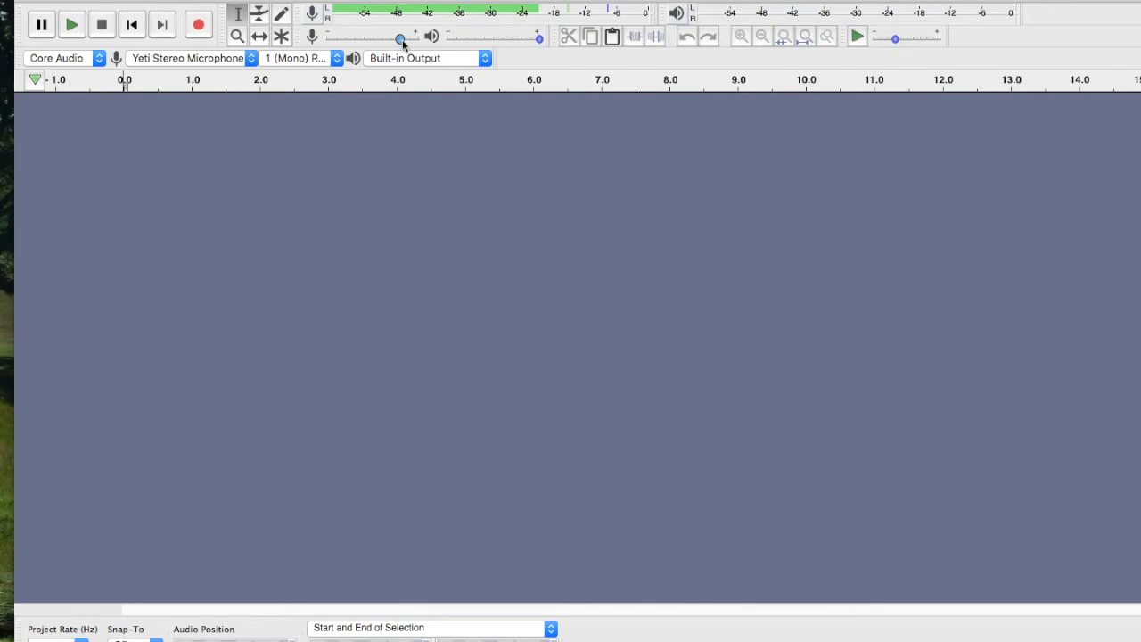
Record about 18.5 seconds of speech on a new mono track, and enlarge the display to show the whole waveform.
left_click(198, 27)
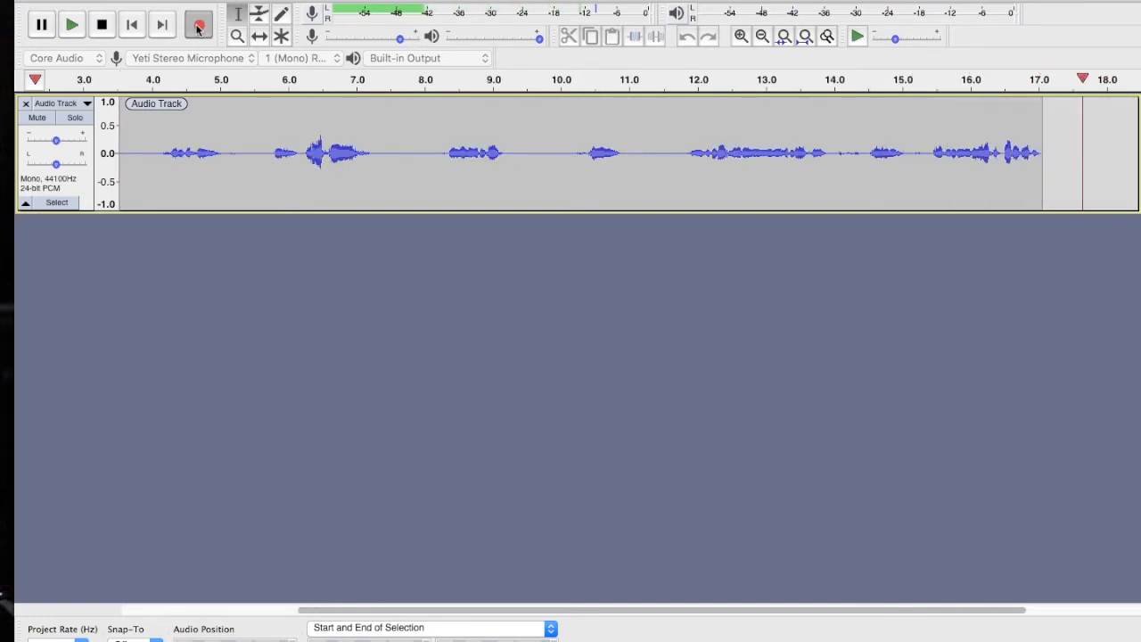
key("space")
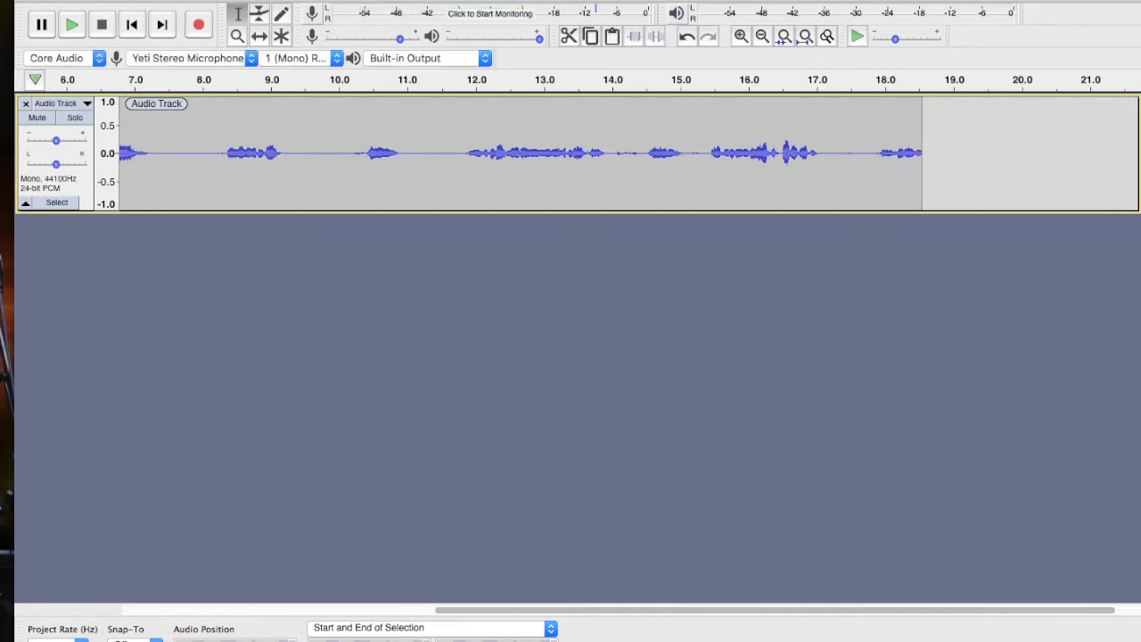
left_click(806, 39)
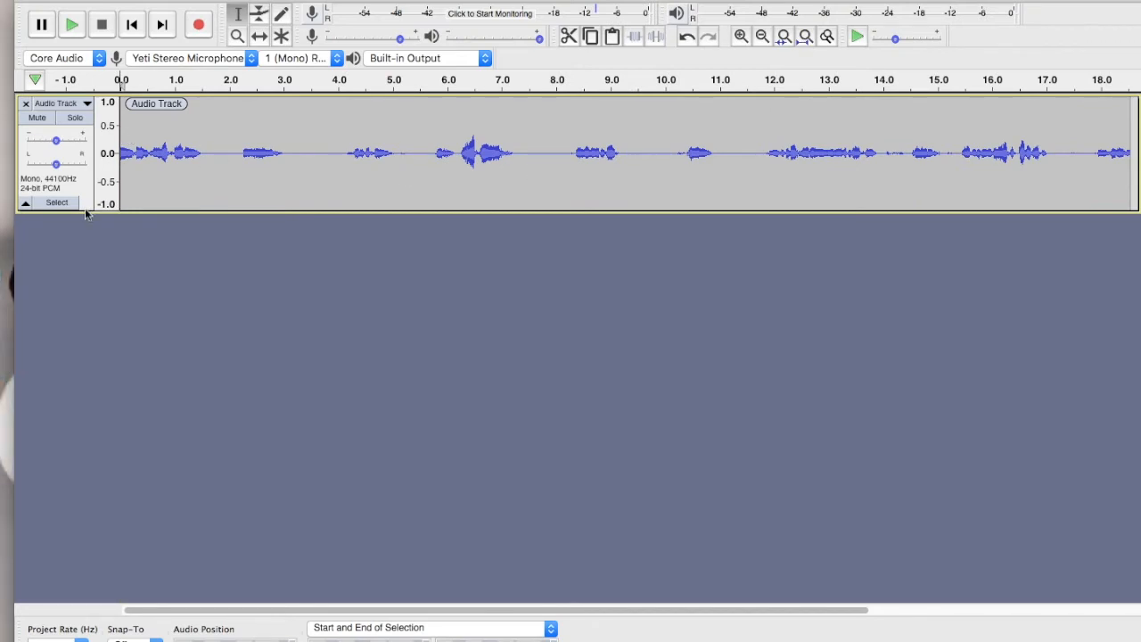
left_click_drag(85, 212, 101, 408)
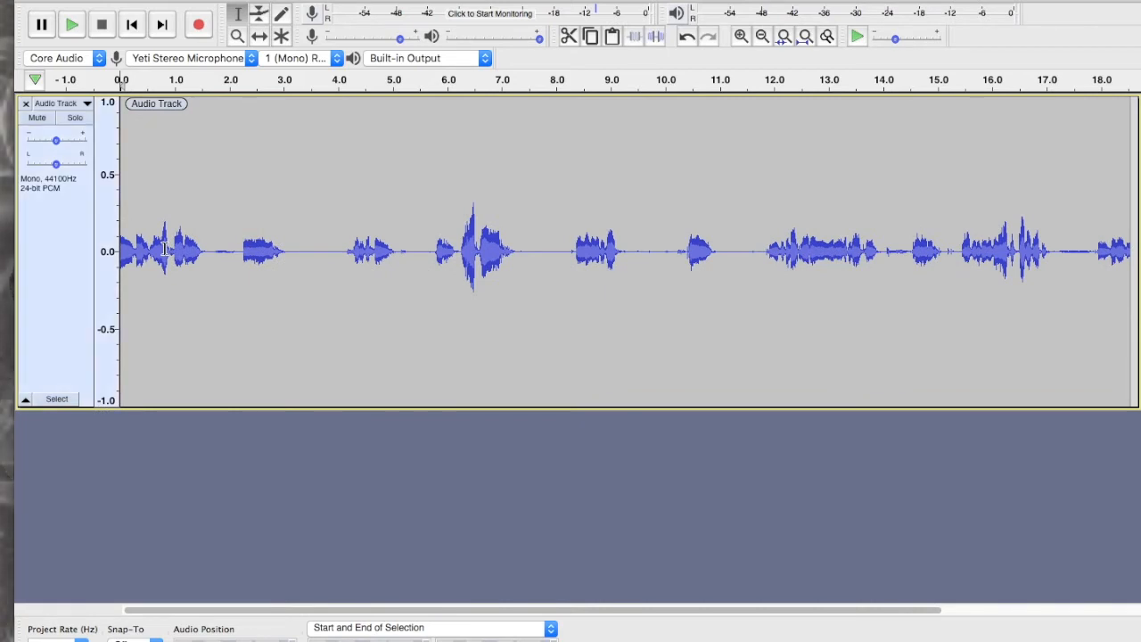
Play back the voice recording from its start to check how it sounds unprocessed.
key("space")
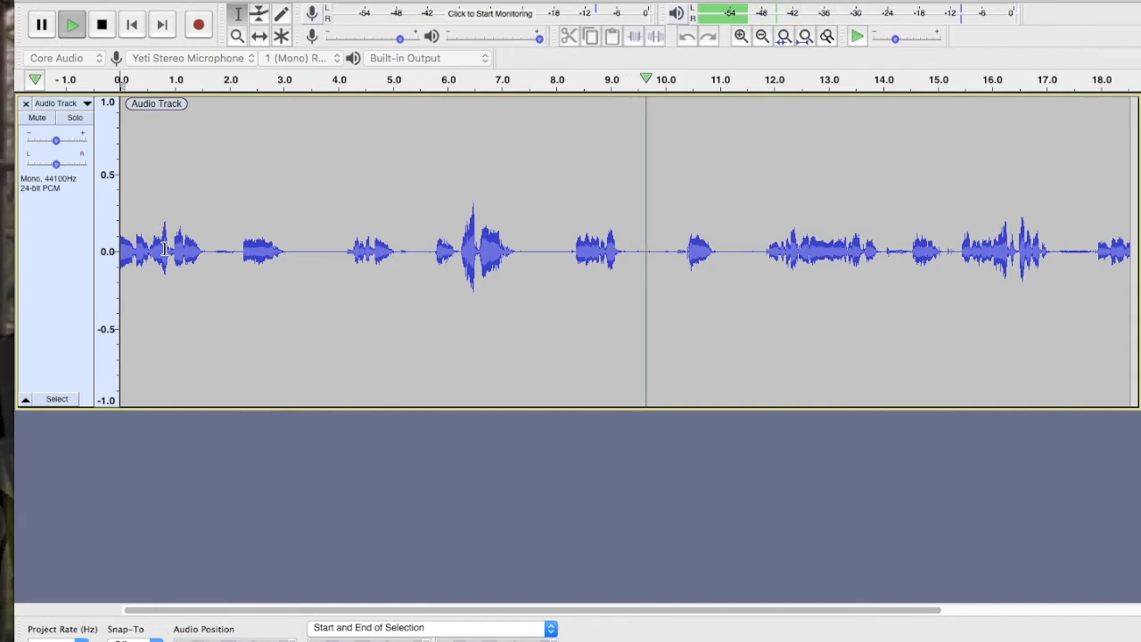
key("space")
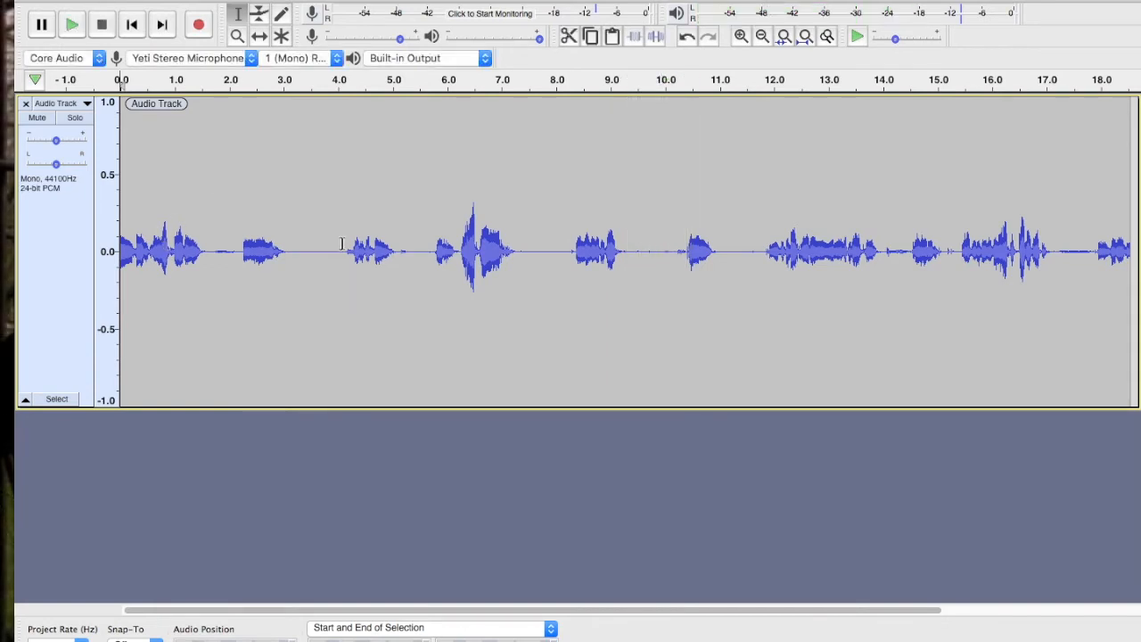
scroll(409, 248, "right", 1)
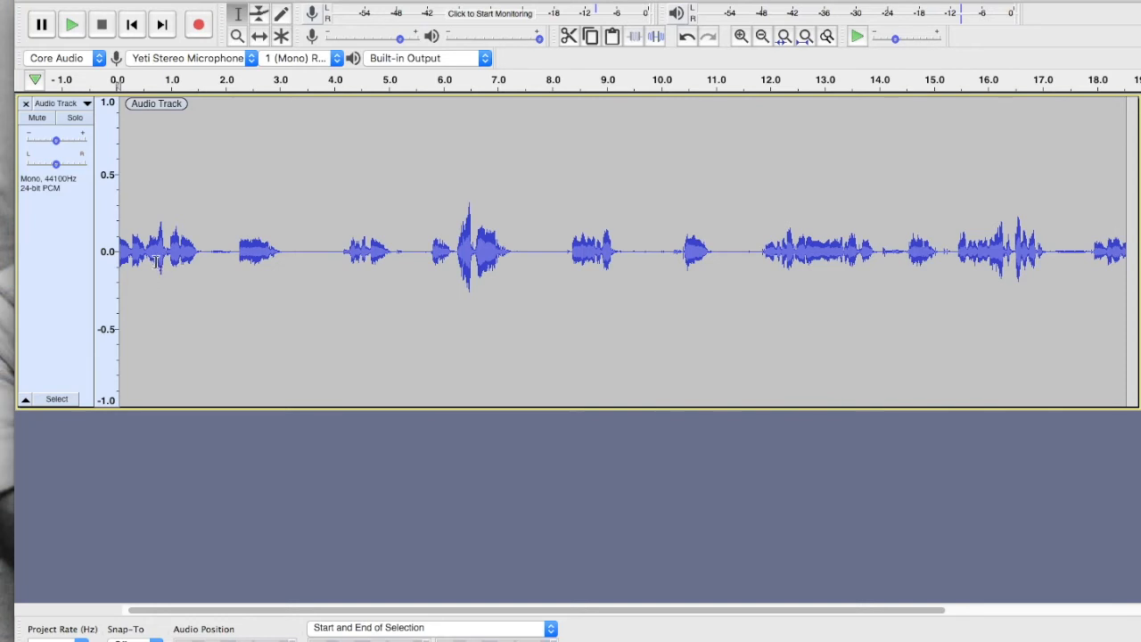
key("space")
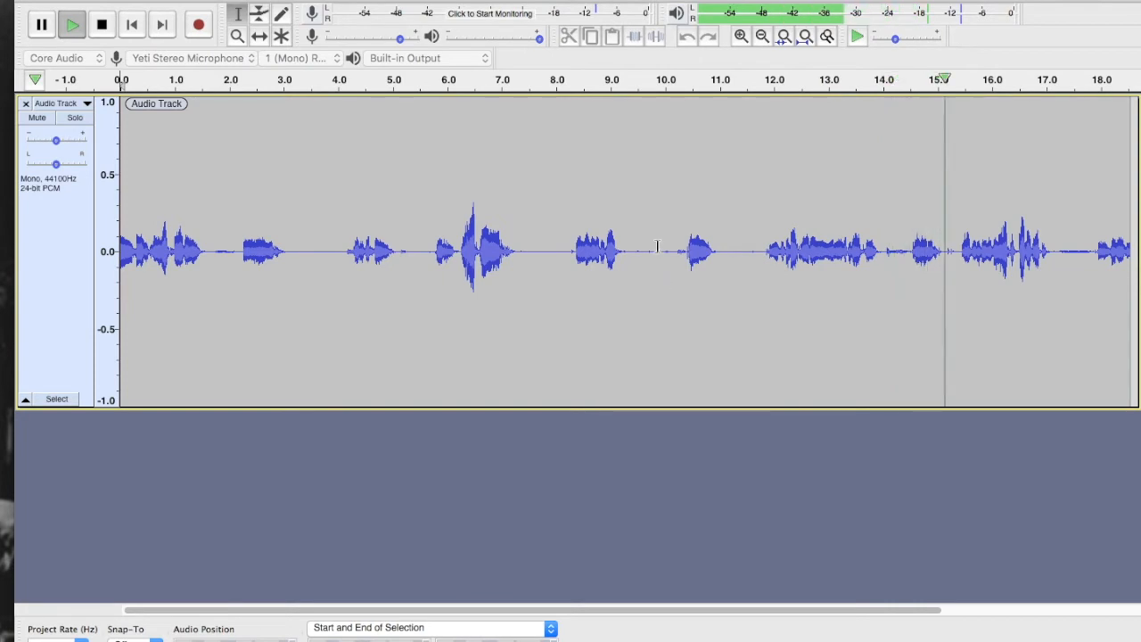
key("space")
Apply Equalization with the Voice Over curve to the whole recording and play back the result.
left_click(449, 0)
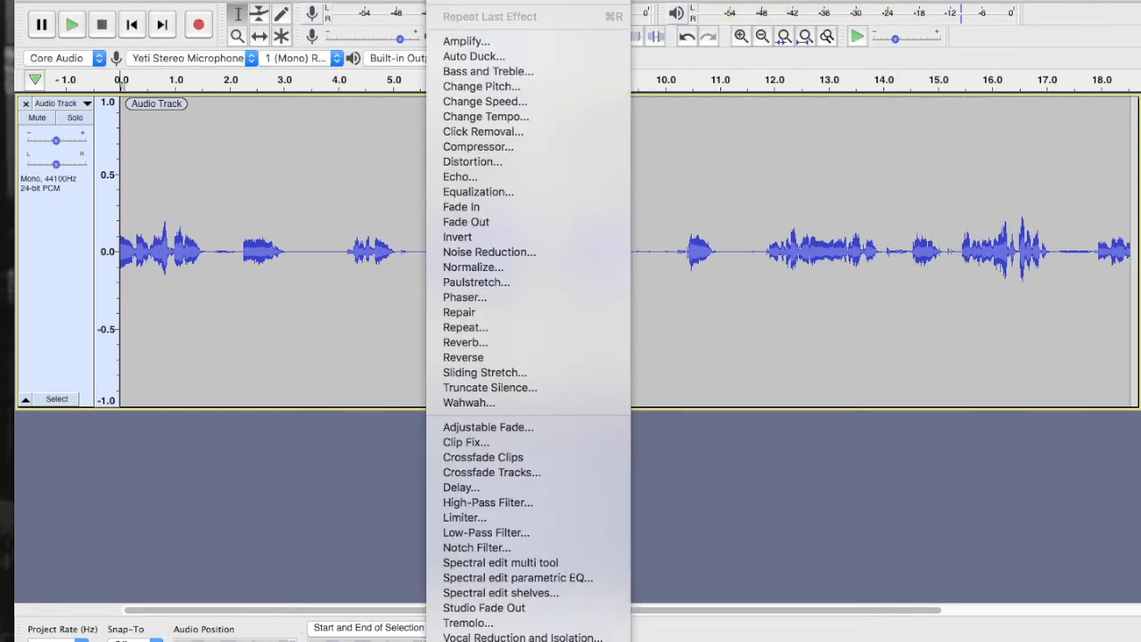
left_click(461, 194)
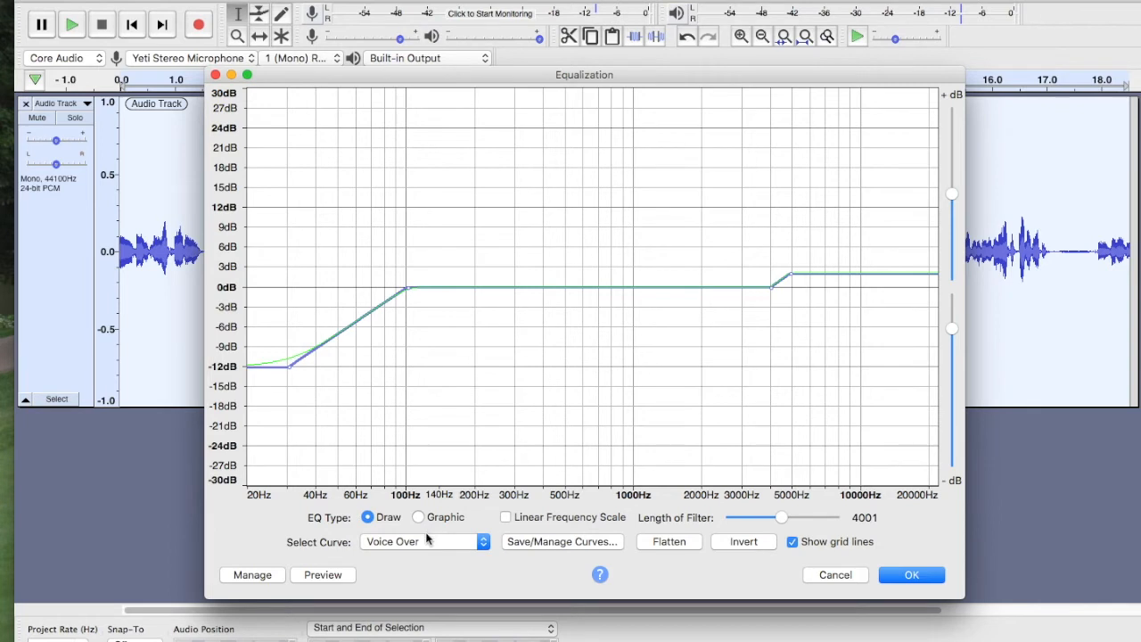
left_click(462, 547)
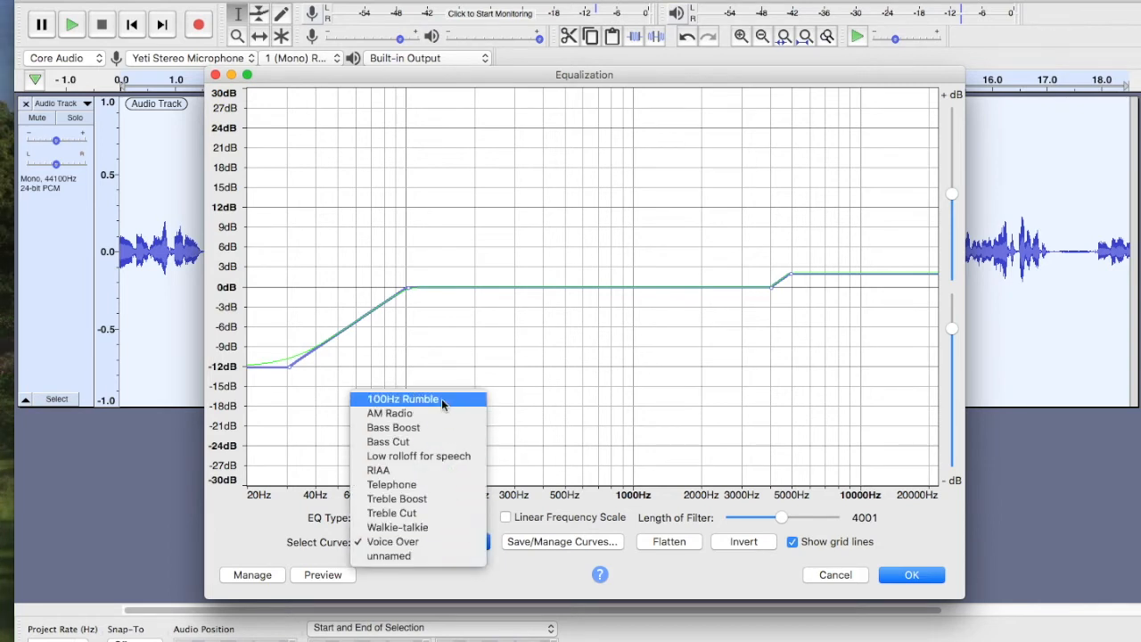
left_click(371, 217)
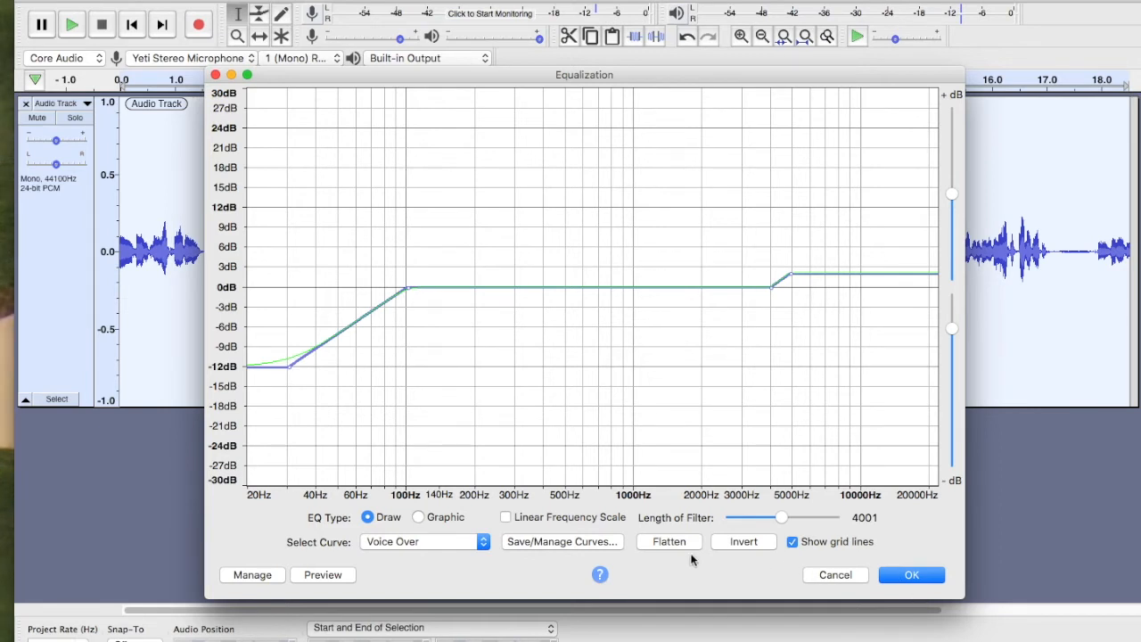
left_click(915, 578)
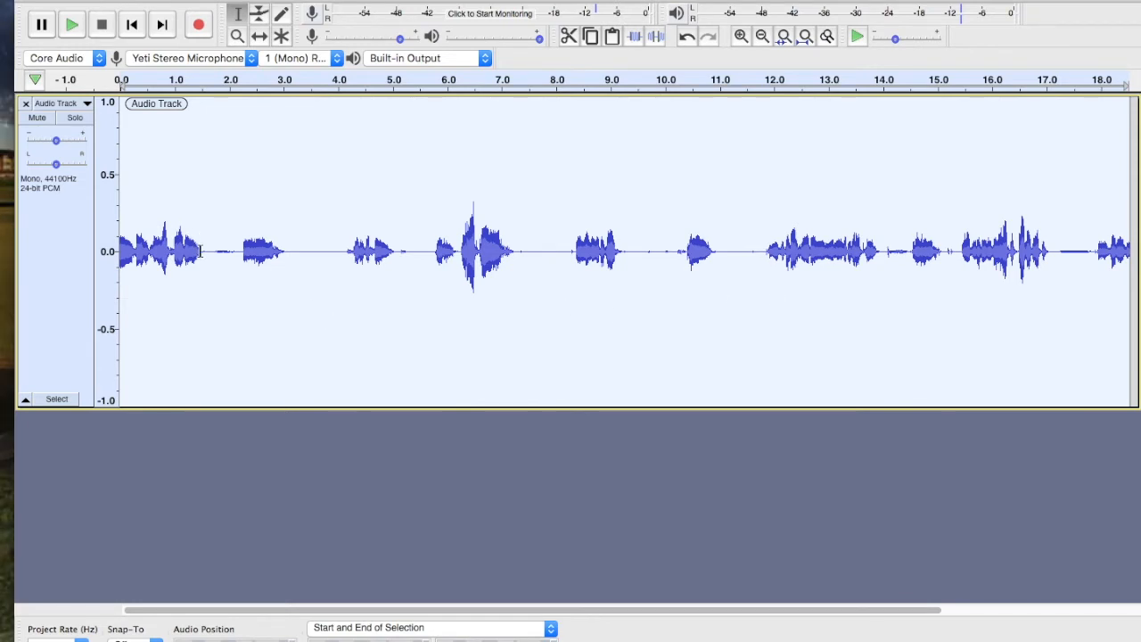
key("space")
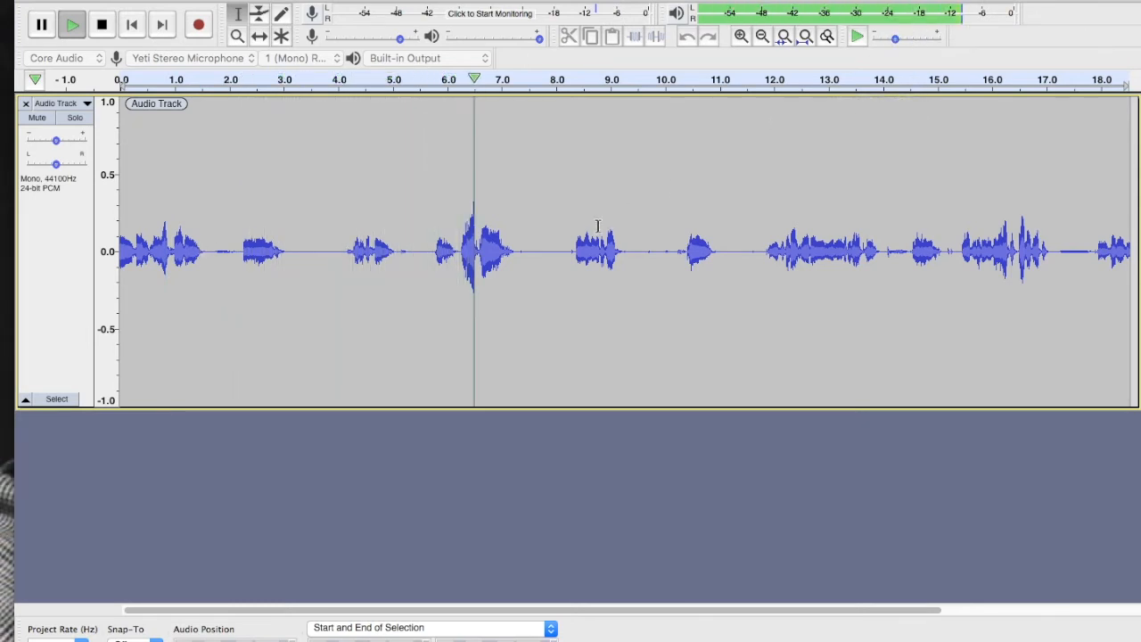
key("space")
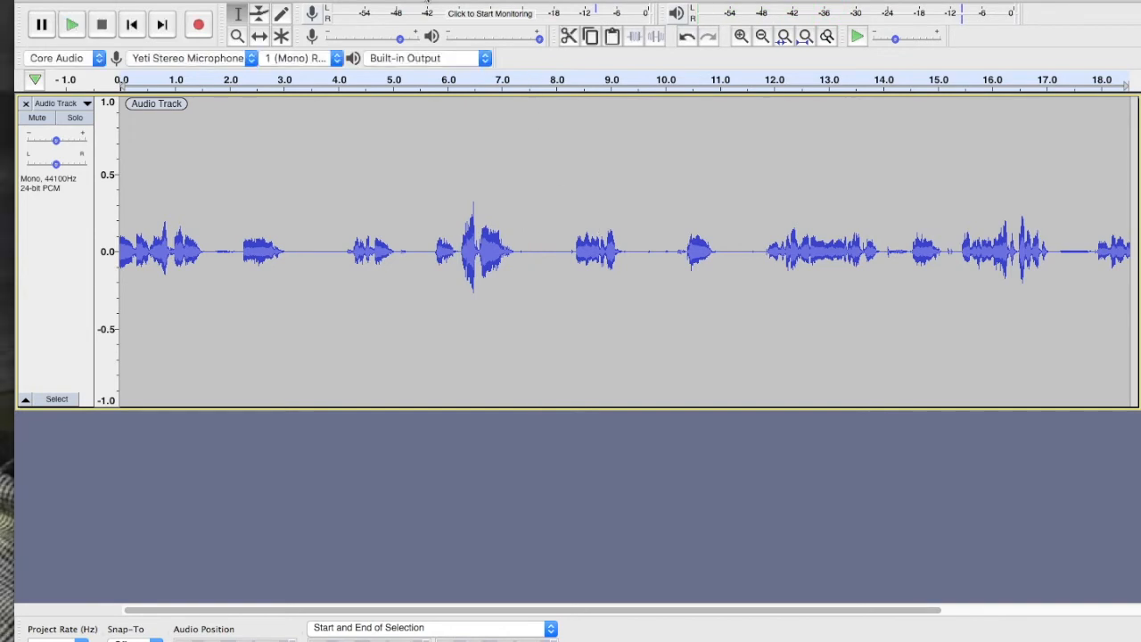
Apply a Soft Limit Limiter with 4 dB input gain, -3 dB limit, 10 ms hold and no make-up gain, and play back the result.
left_click(444, 1)
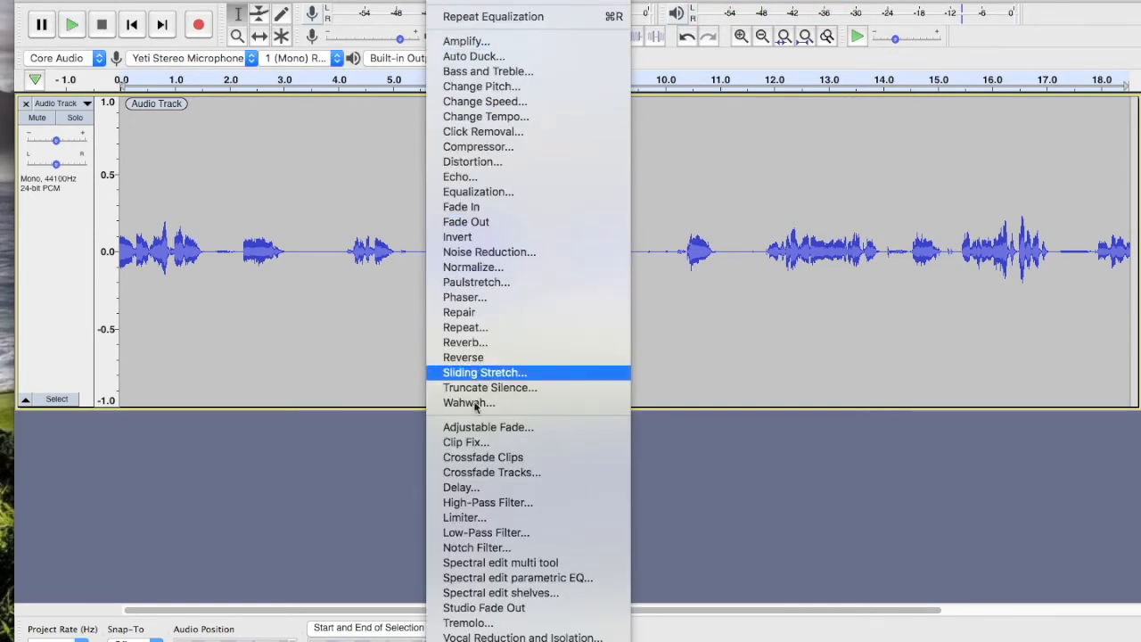
left_click(478, 517)
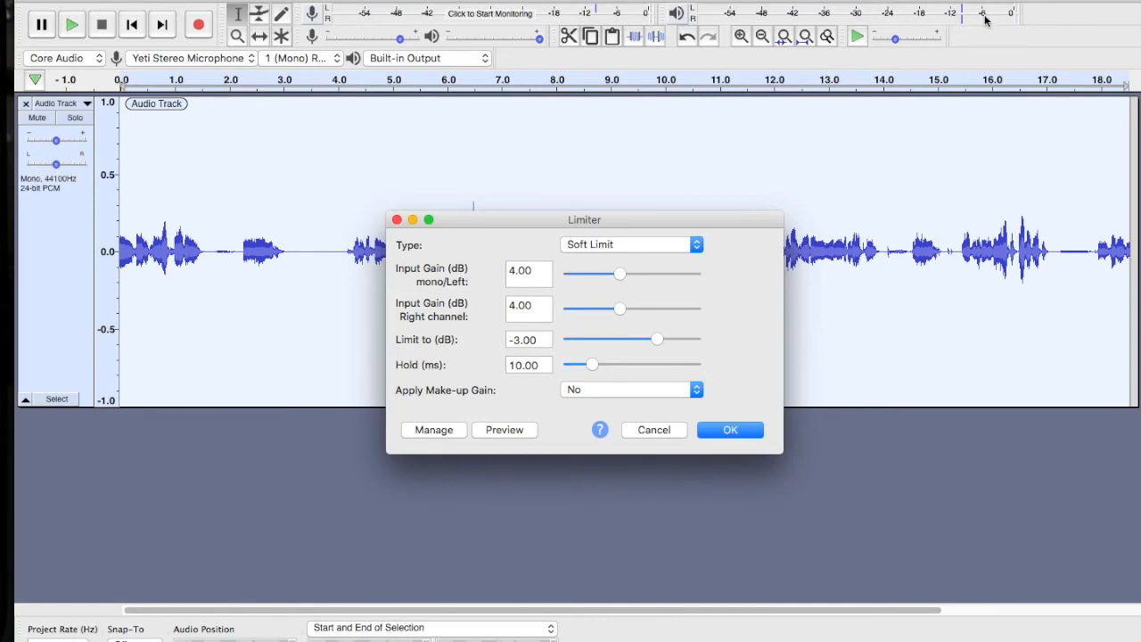
left_click(730, 431)
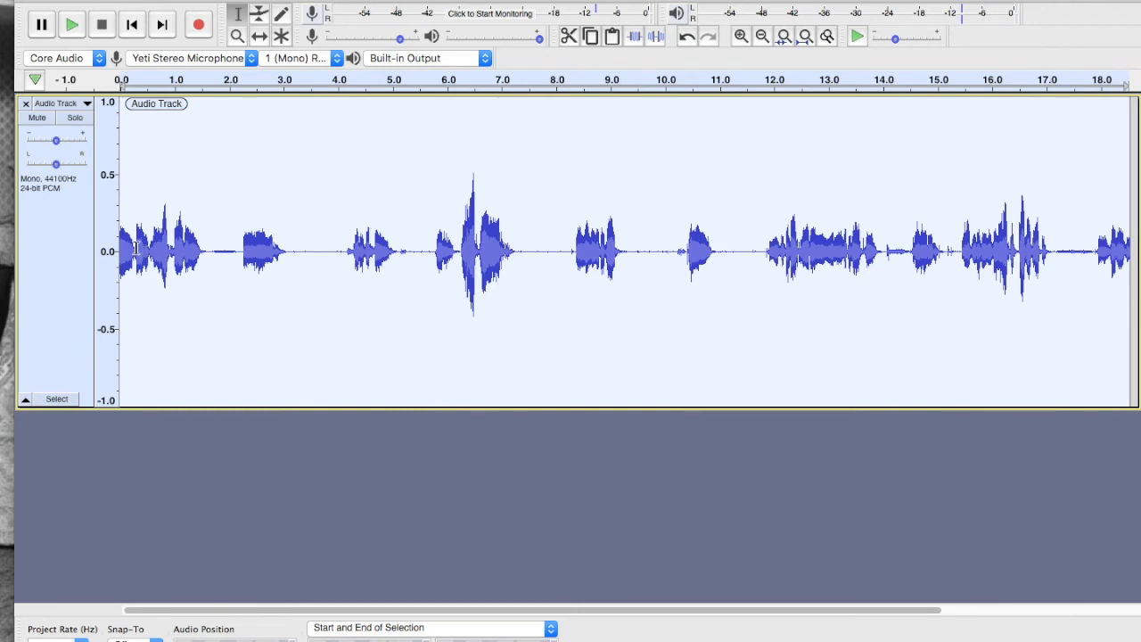
key("space")
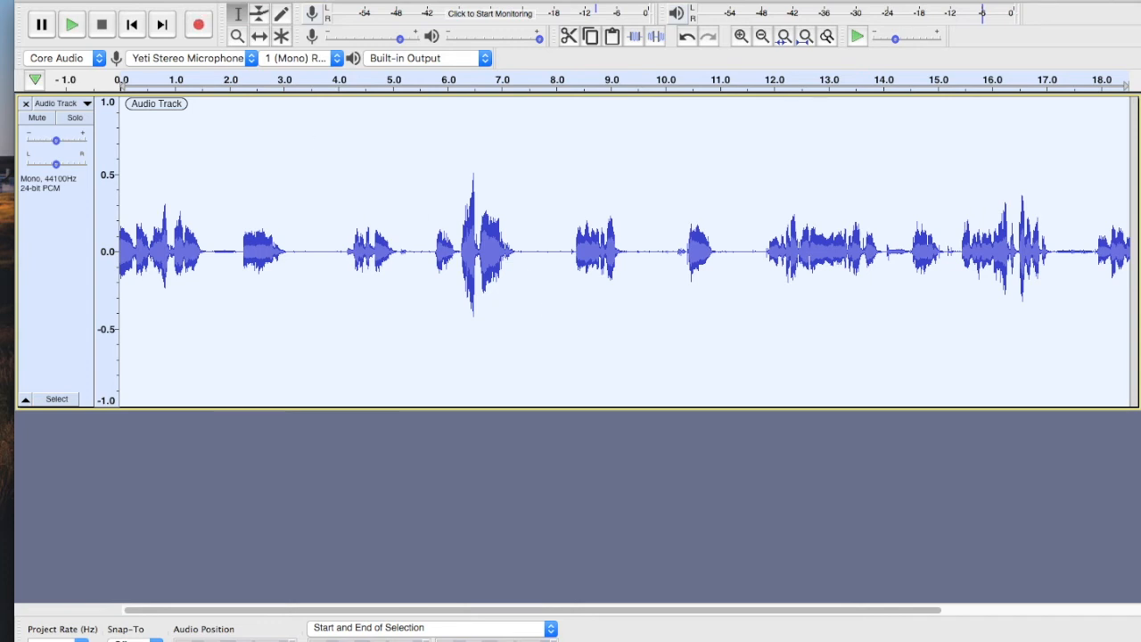
Start exporting the processed recording as an MP3 file.
left_click(120, 1)
mouse_move(175, 86)
left_click(300, 87)
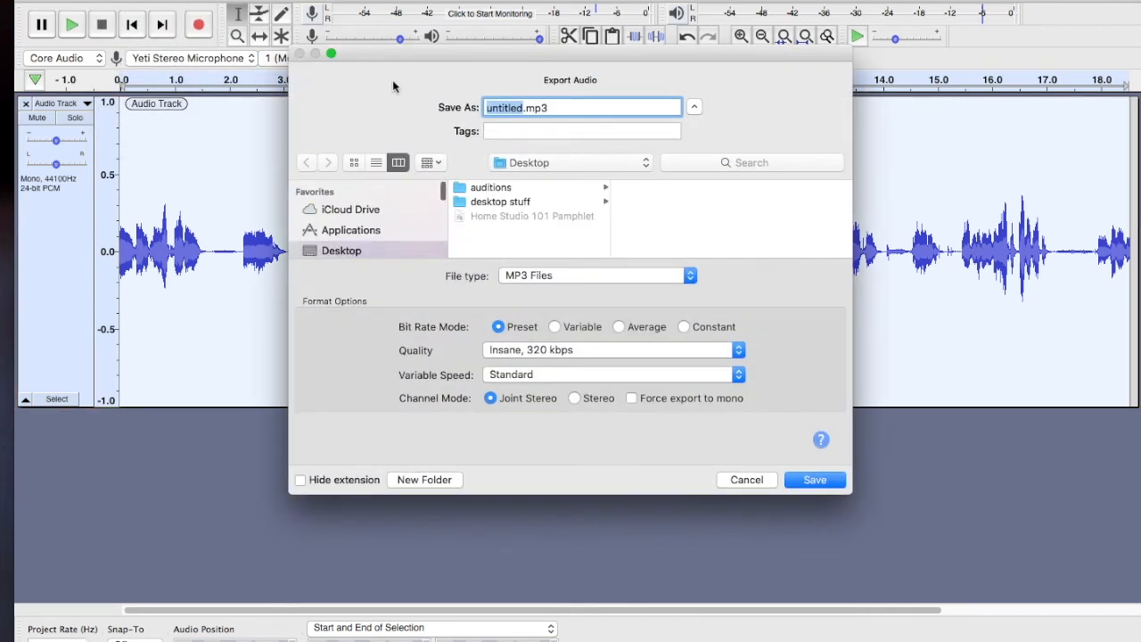
left_click(497, 189)
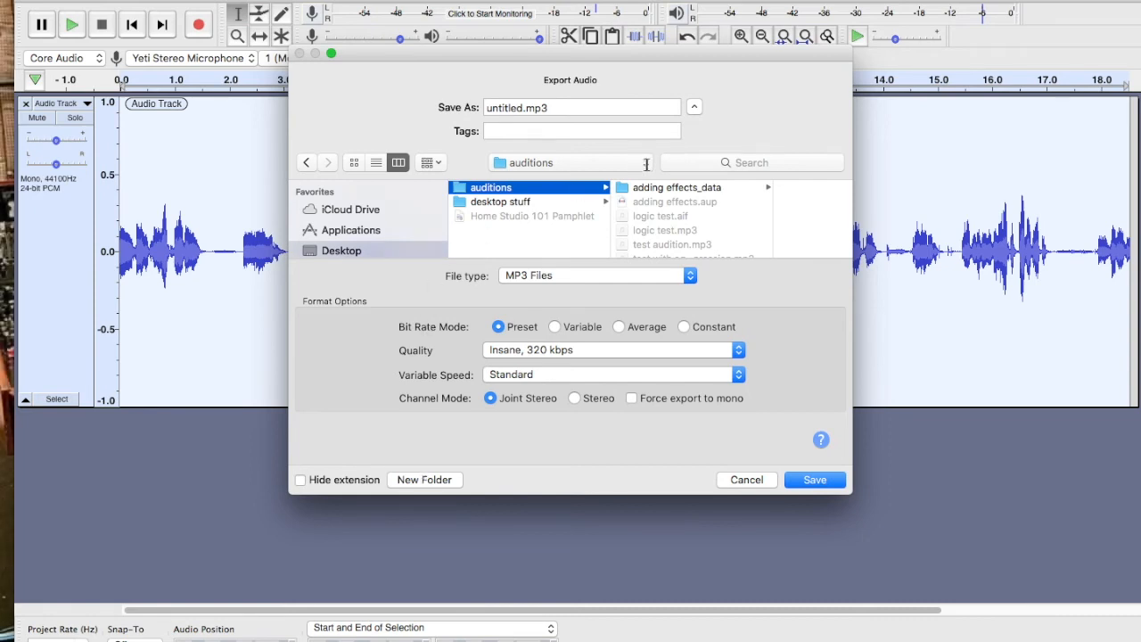
left_click(646, 164)
left_click(619, 176)
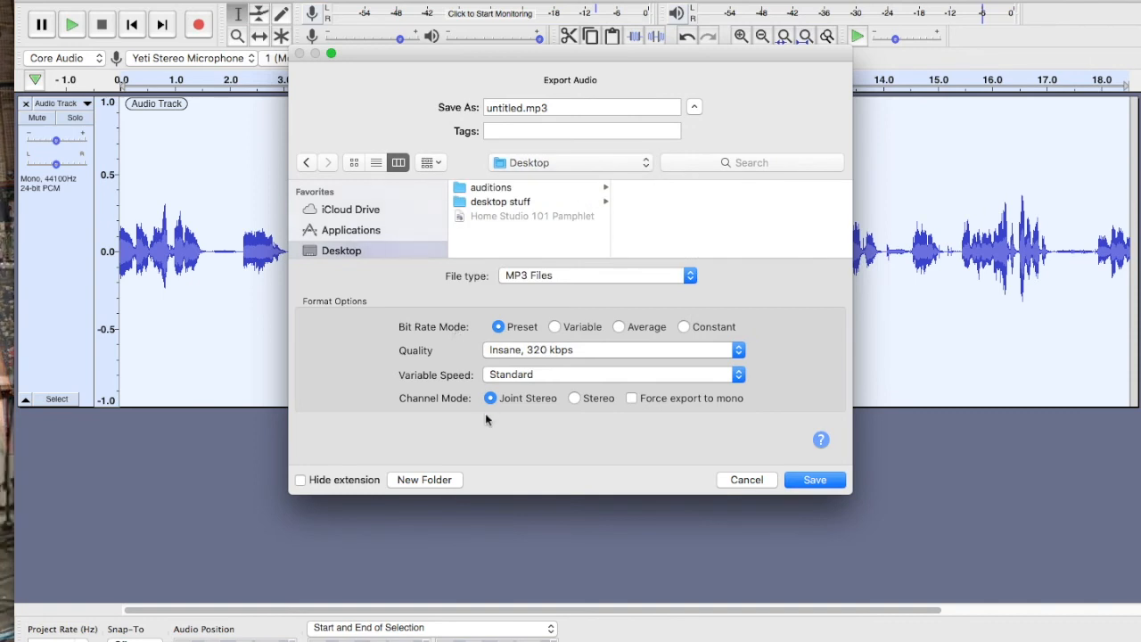
Create a new folder named ACX on the Desktop as the export destination.
left_click(431, 482)
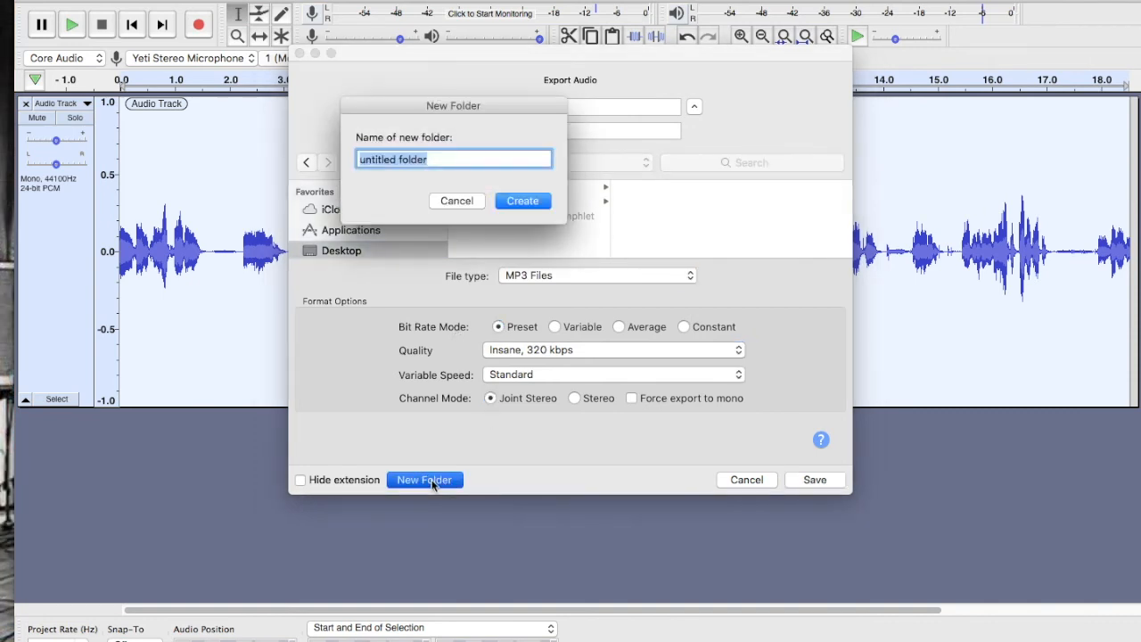
type("acx")
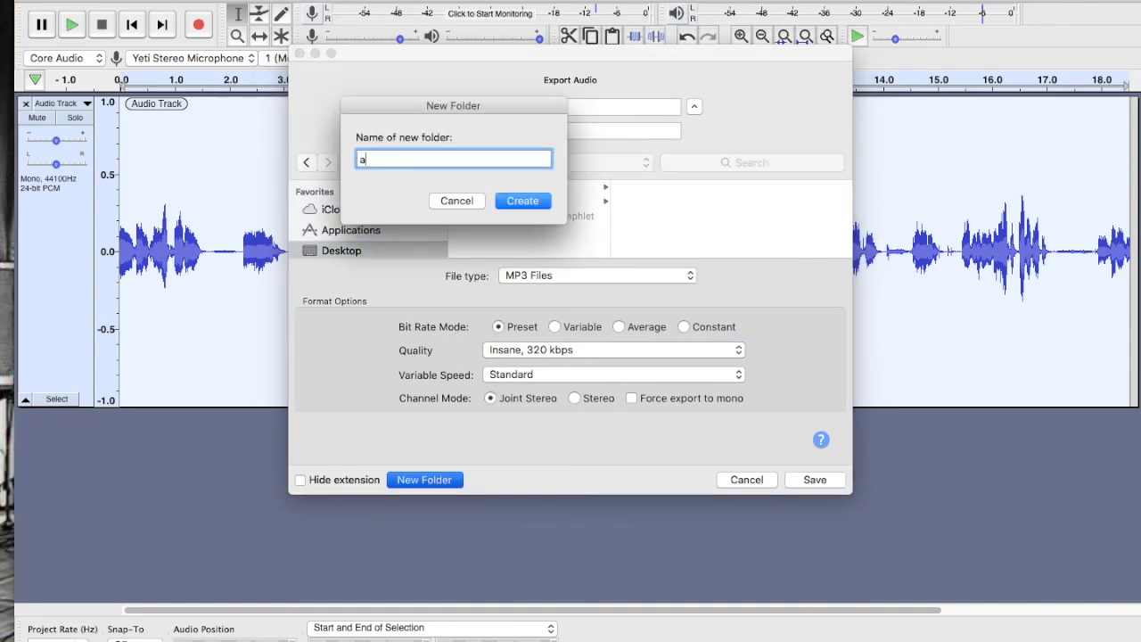
key("BackSpace")
key("BackSpace")
key("BackSpace")
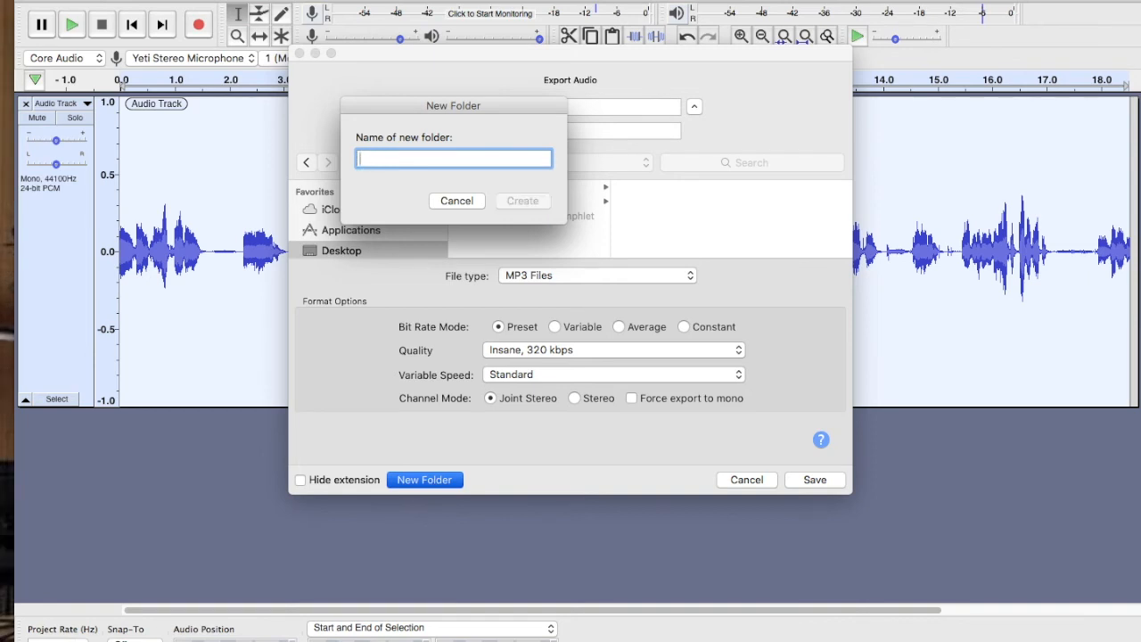
type("ACX")
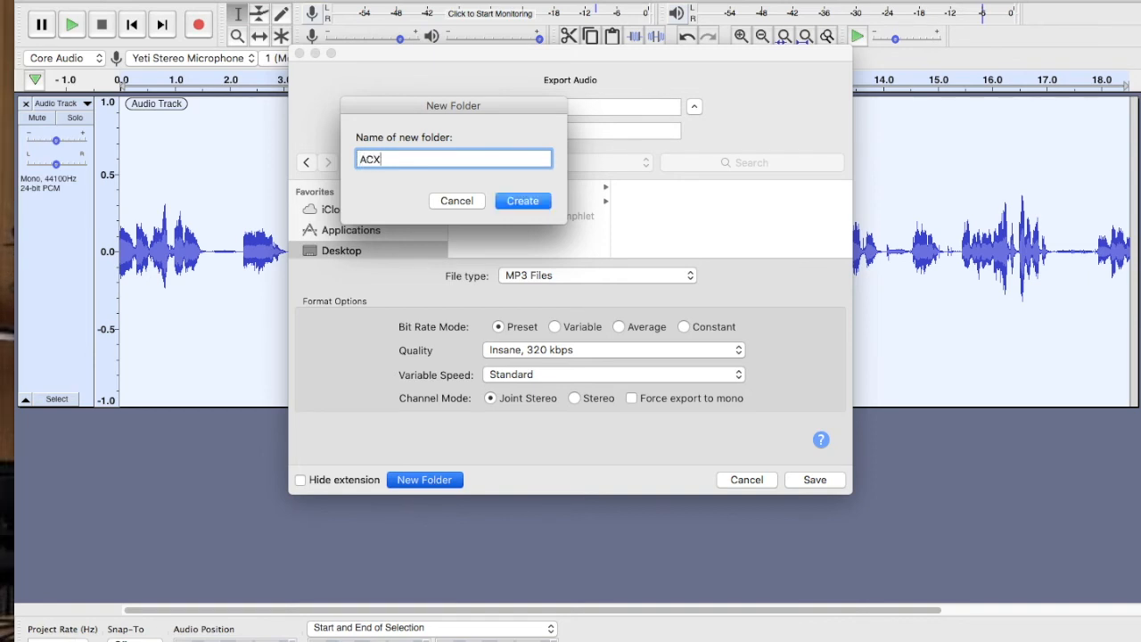
left_click(530, 199)
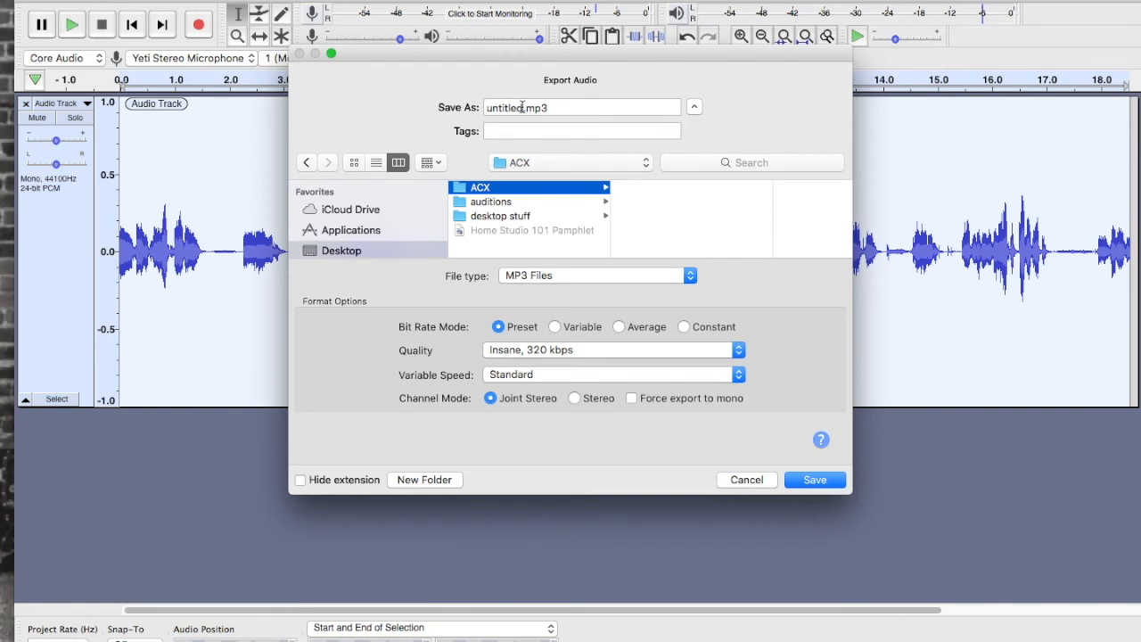
Name the export file test and keep MP3 Files as its file type.
left_click(463, 107)
type("test")
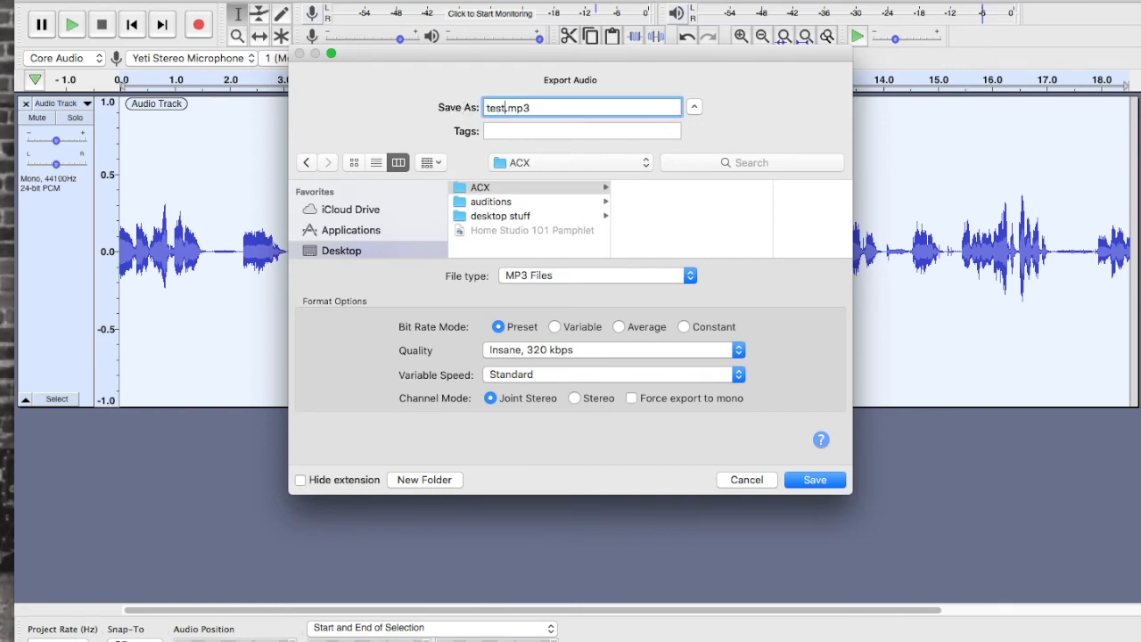
left_click(527, 276)
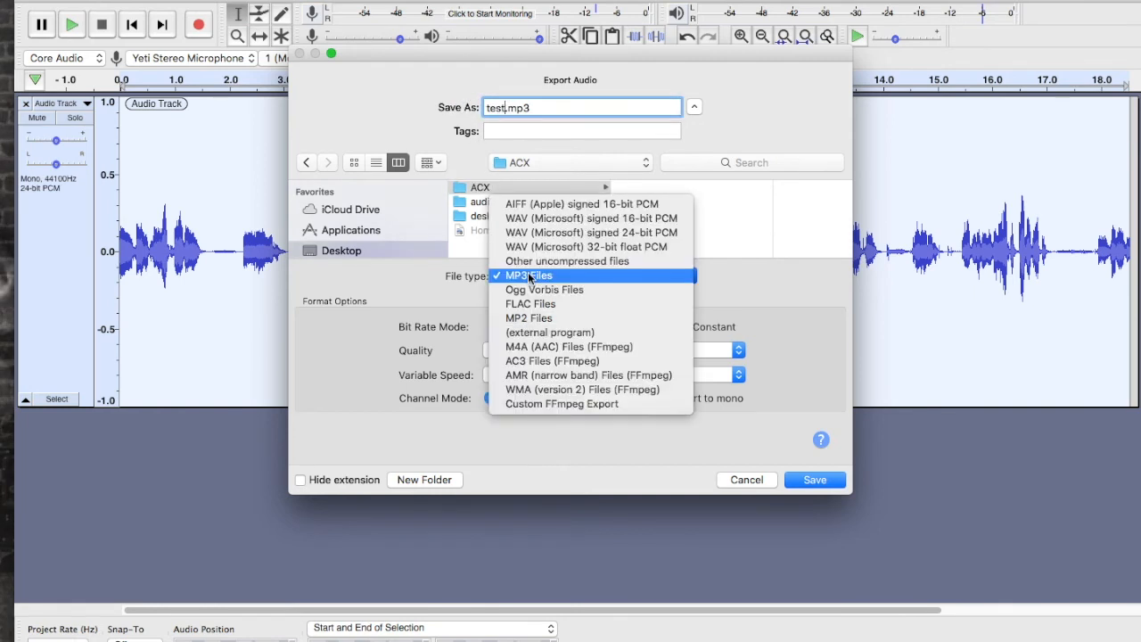
left_click(529, 276)
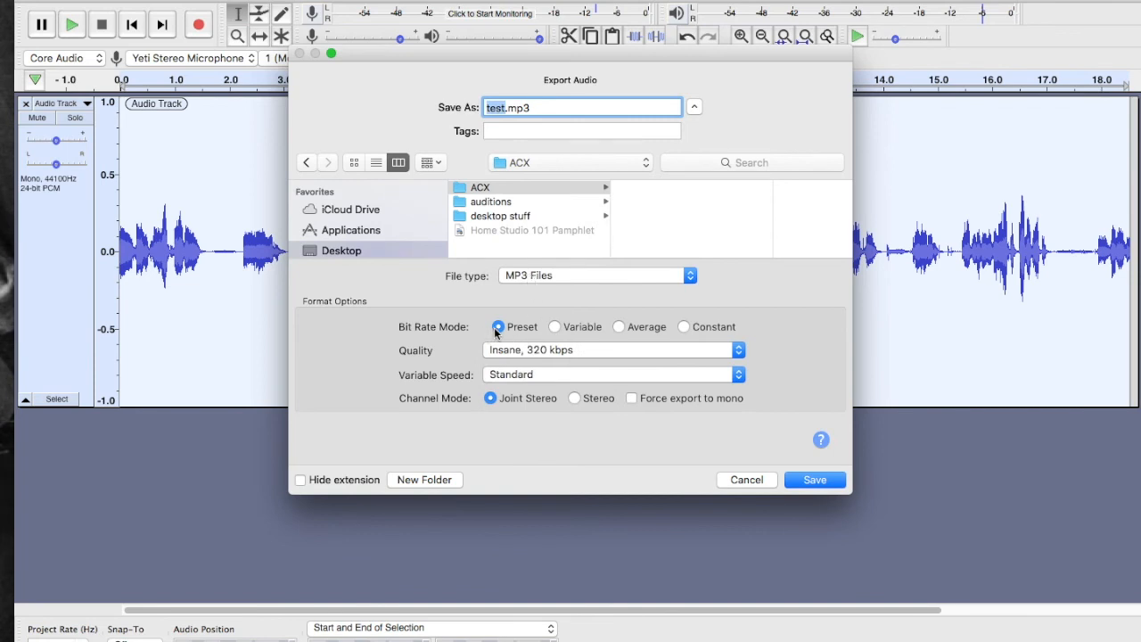
Set the MP3 export to a Constant bit rate with 320 kbps quality.
left_click(683, 328)
left_click(712, 350)
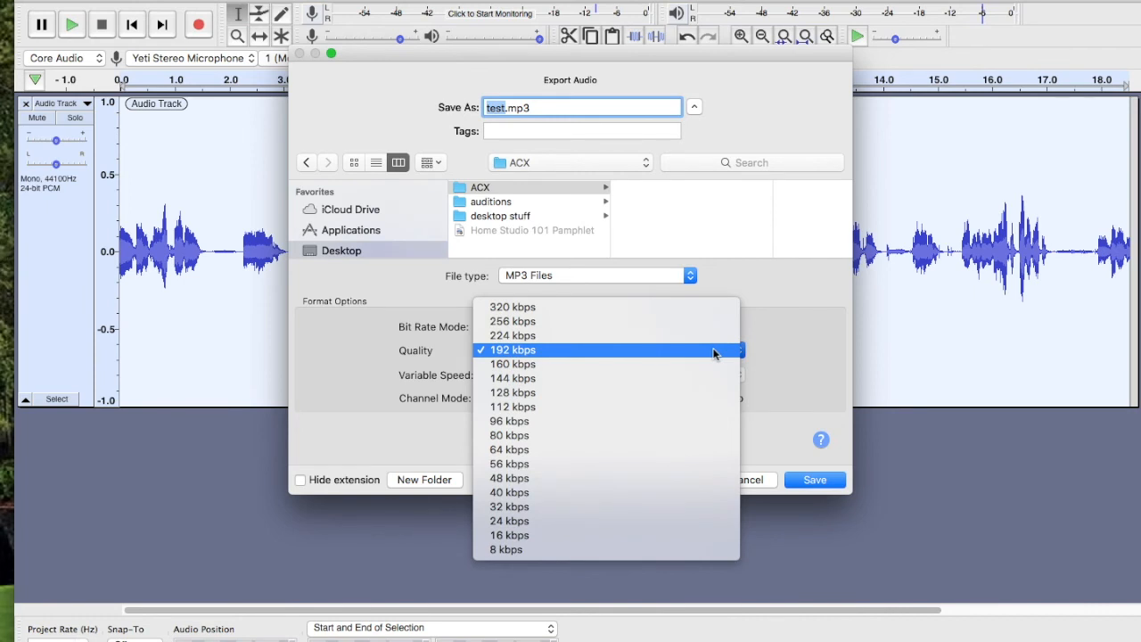
left_click(670, 306)
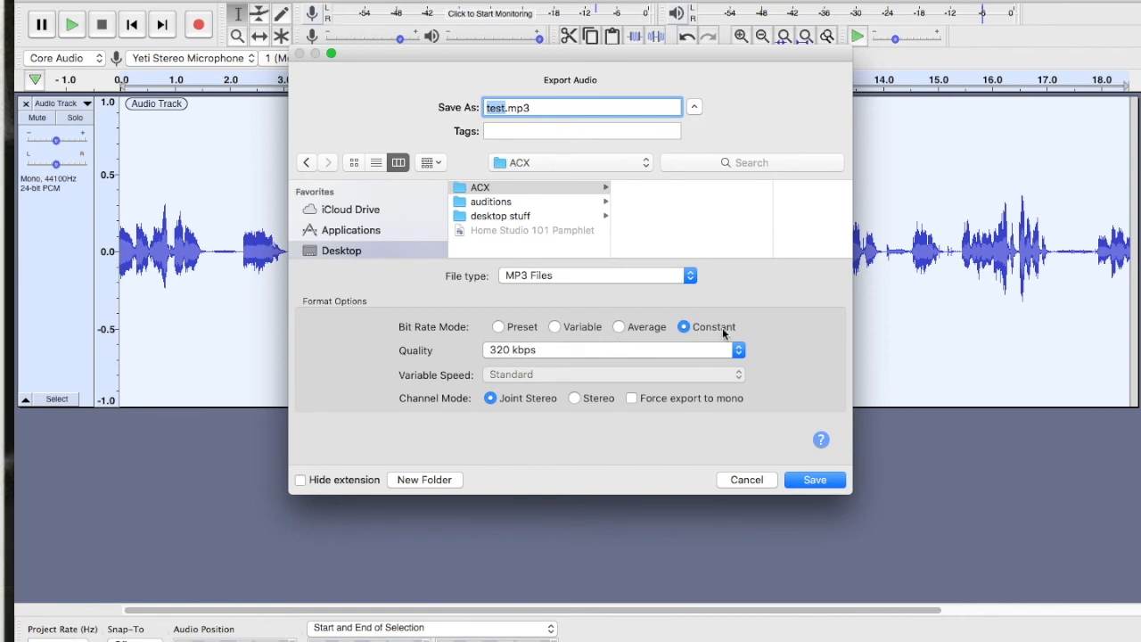
left_click(618, 354)
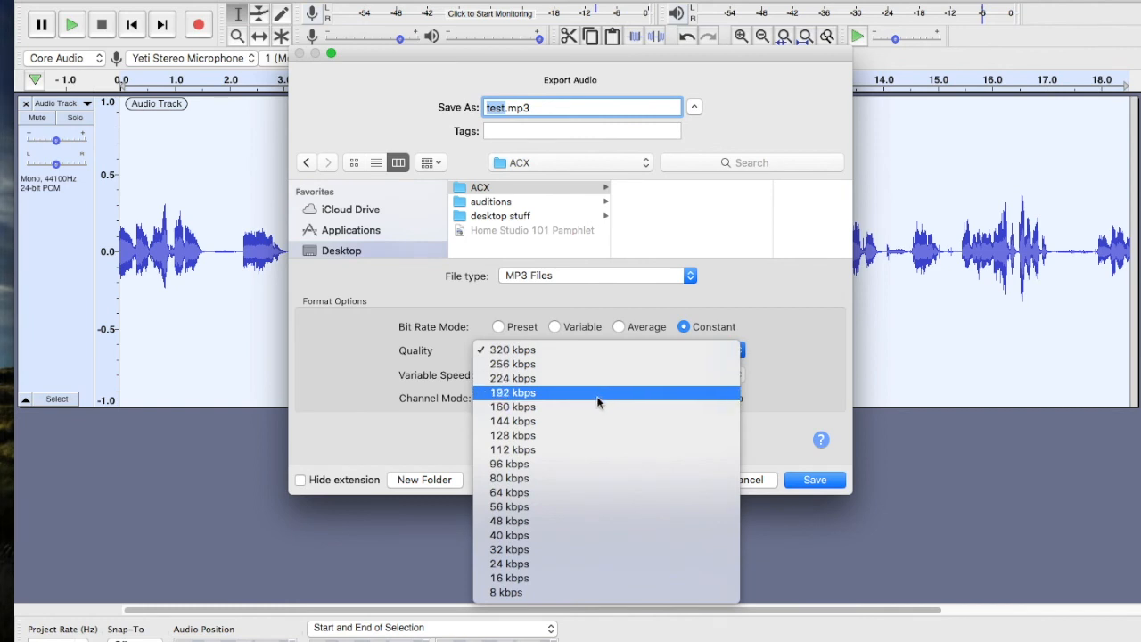
left_click(786, 390)
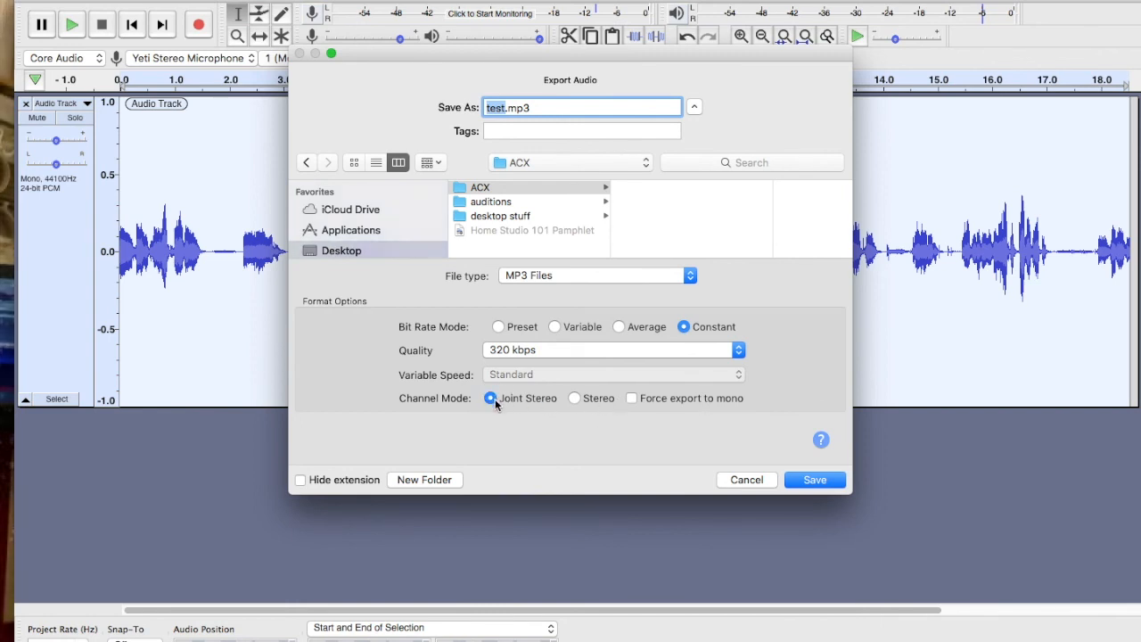
Force the export to mono and save the MP3 file with its metadata tags left empty.
left_click(631, 399)
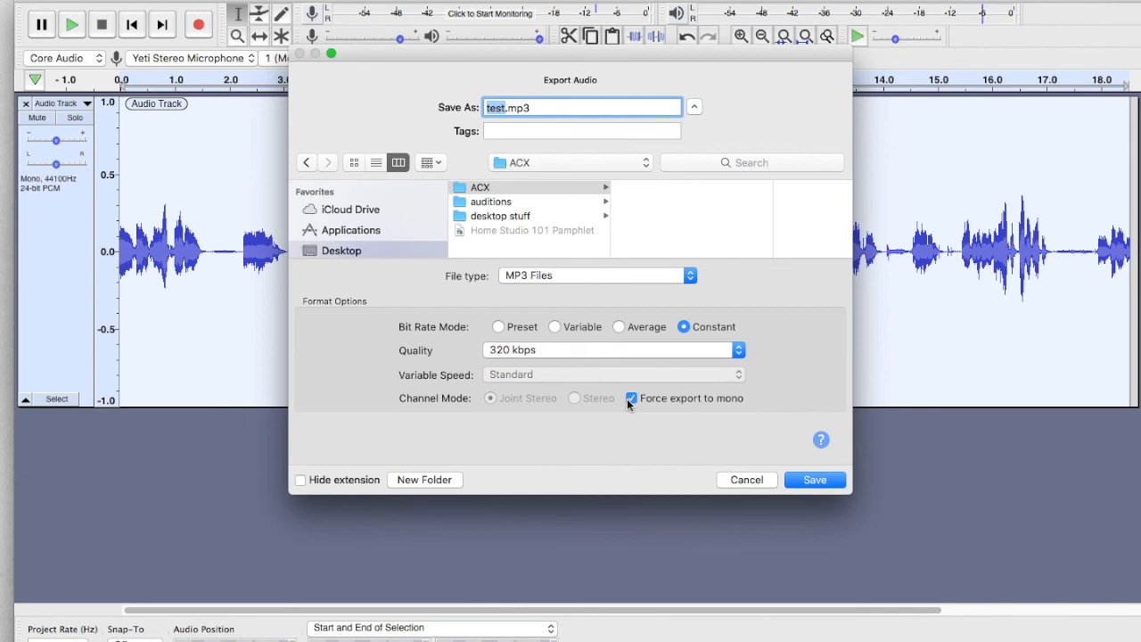
left_click(631, 399)
left_click(632, 399)
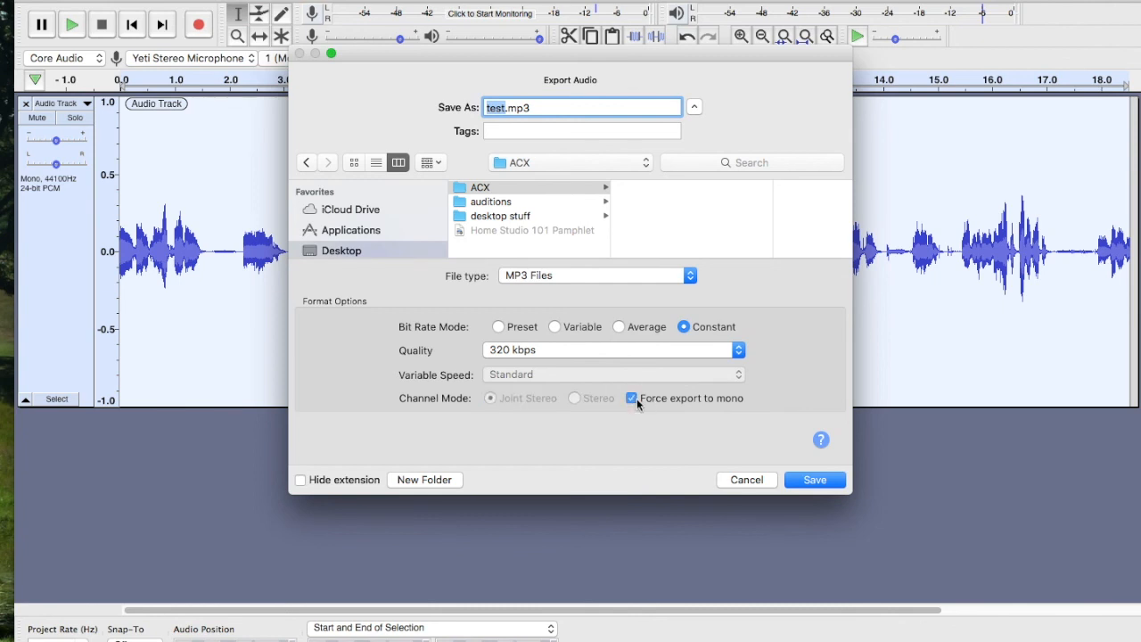
left_click(813, 479)
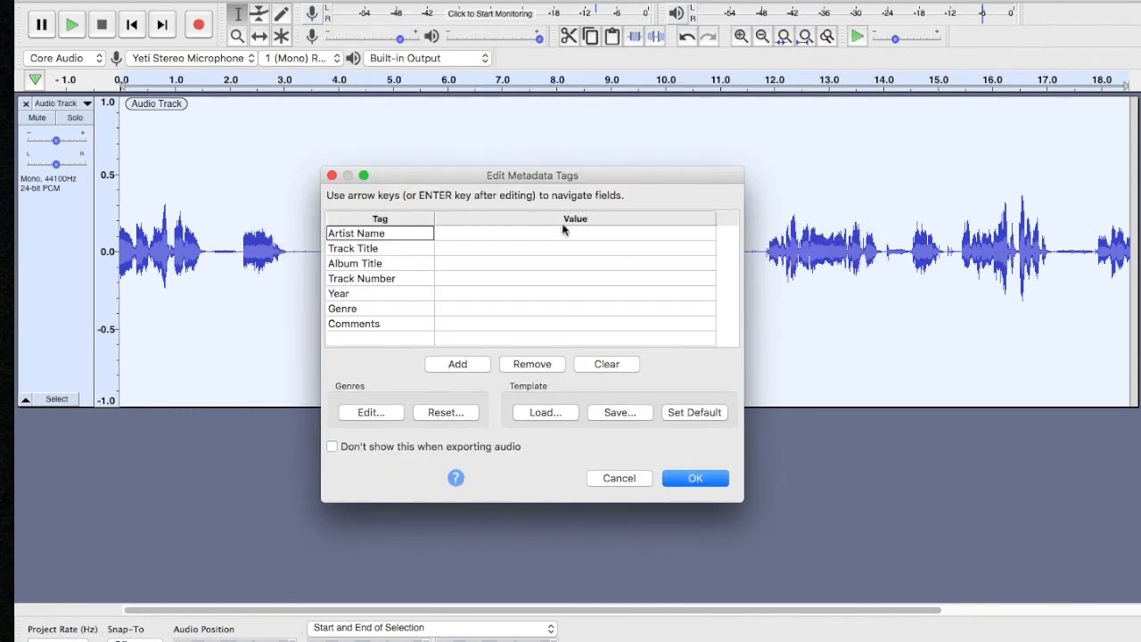
left_click(696, 479)
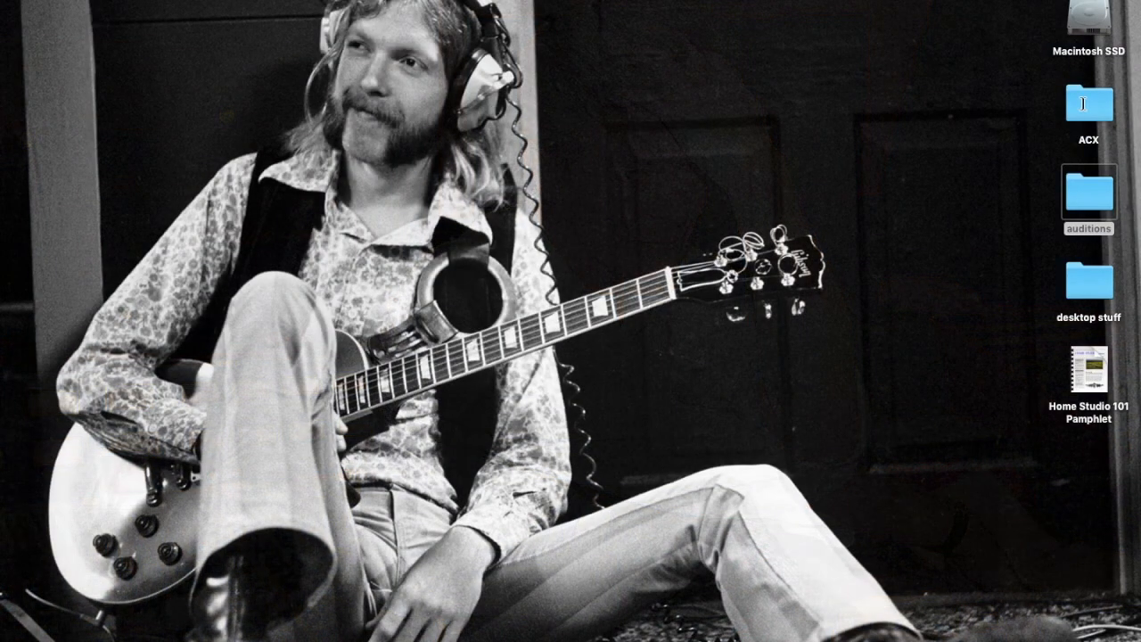
Switch to Finder, open the ACX folder from the desktop in an enlarged window, and listen to a preview of test.mp3.
double_click(1083, 104)
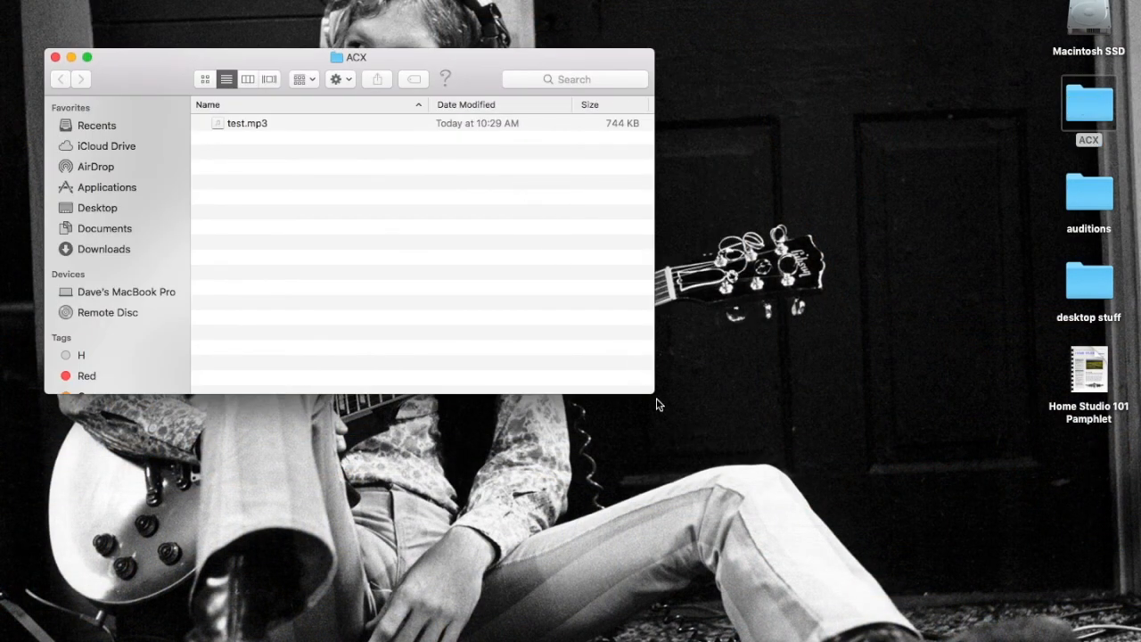
left_click_drag(652, 389, 1056, 641)
left_click(235, 129)
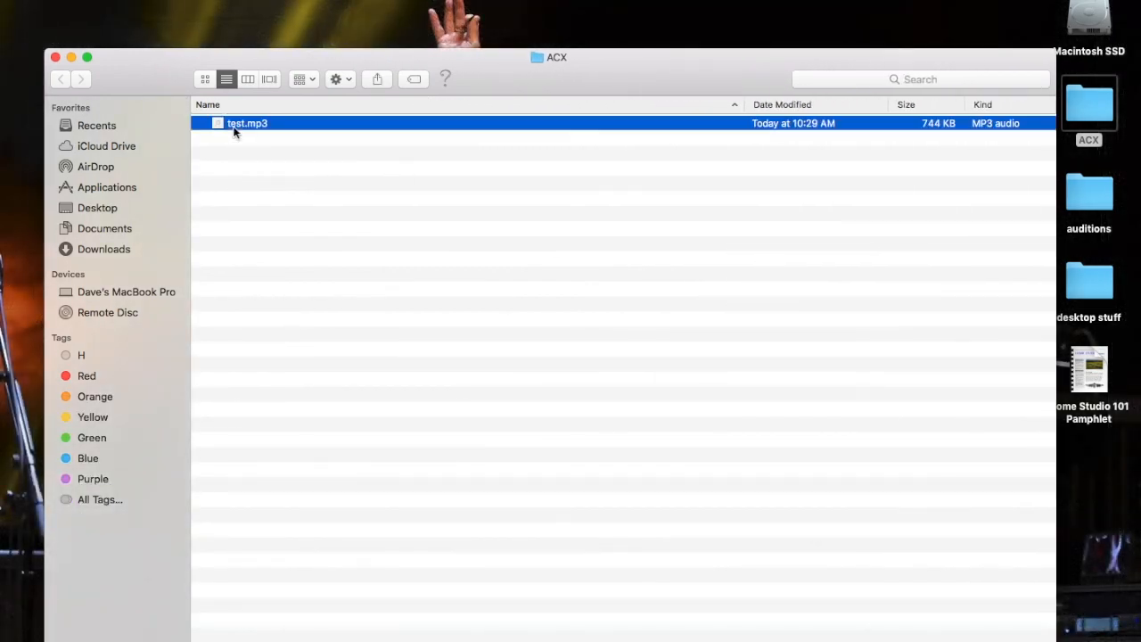
key("space")
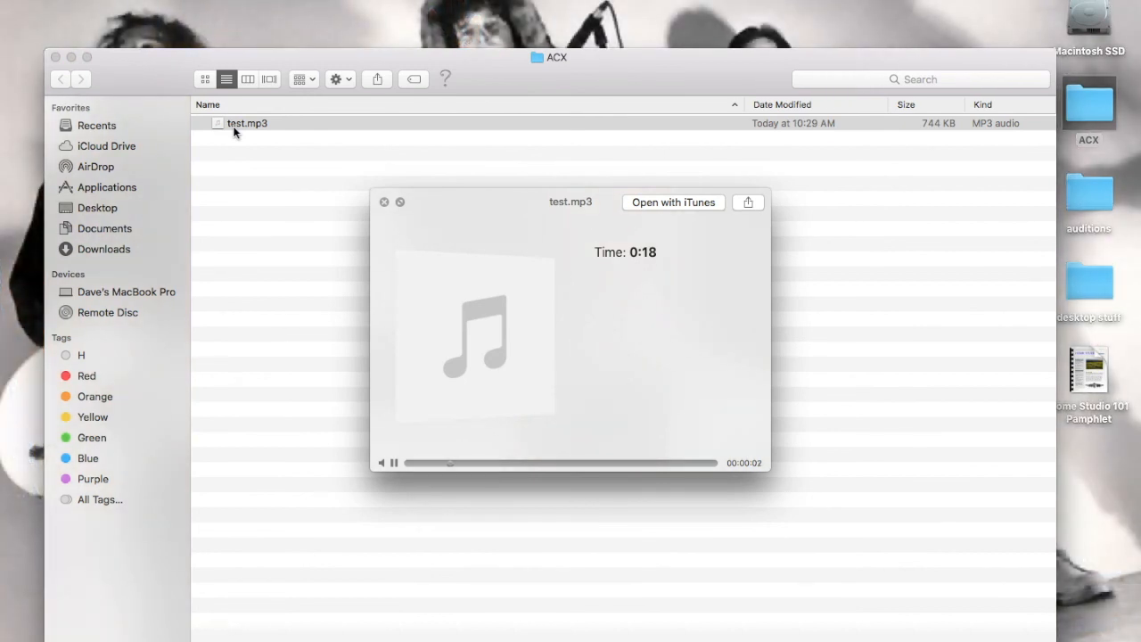
left_click_drag(259, 69, 255, 18)
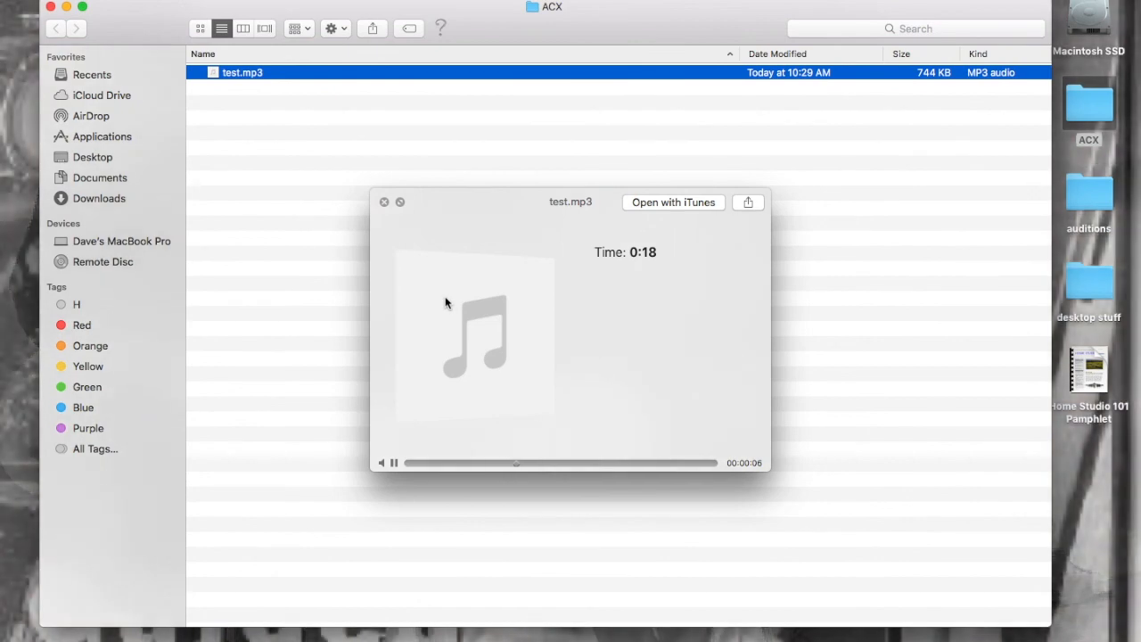
key("space")
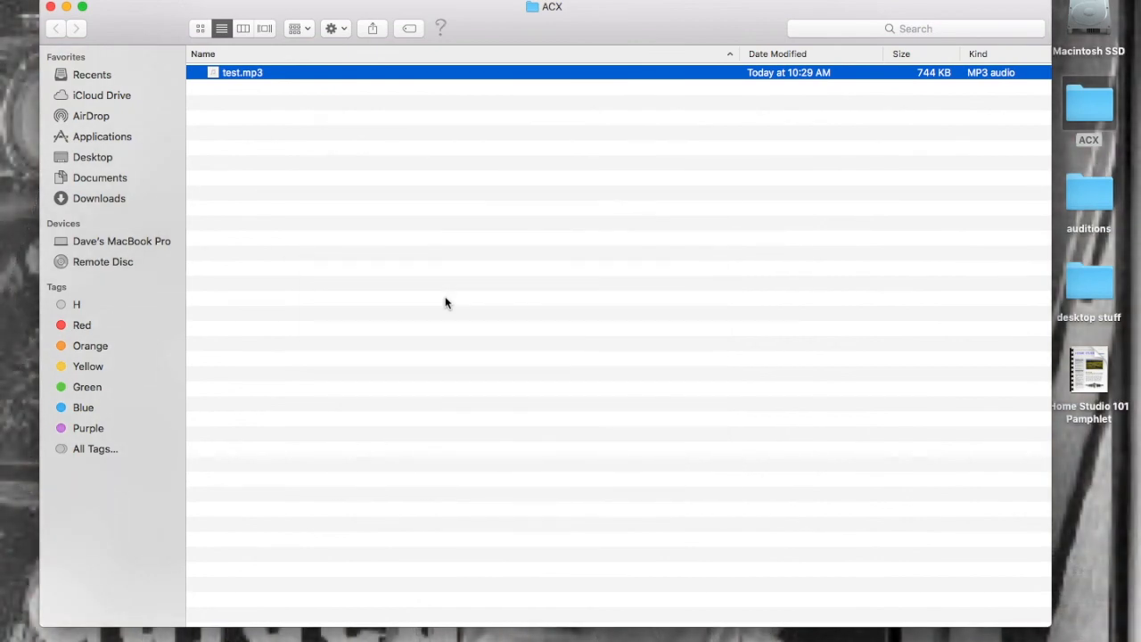